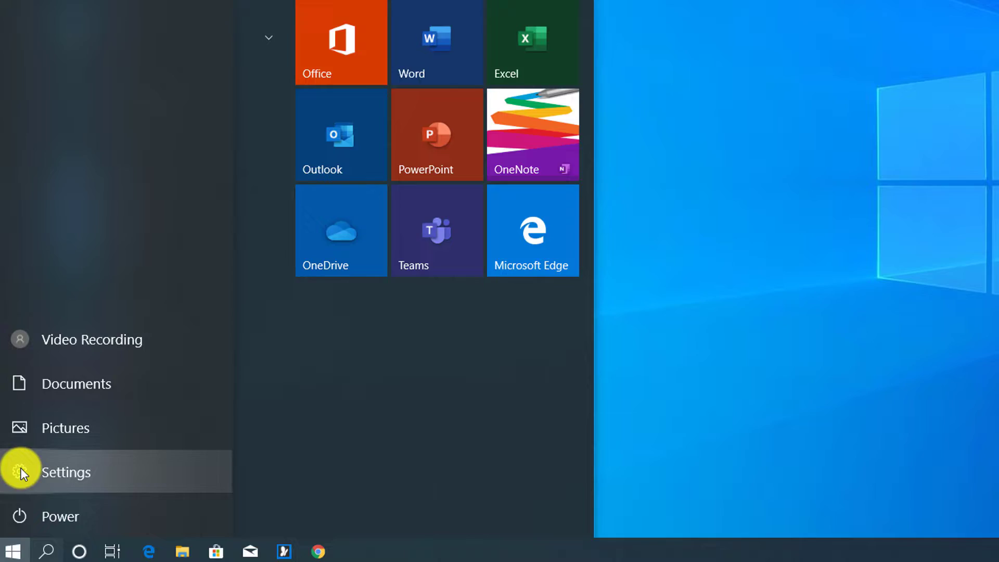
# Switch the Clipboard history toggle on in Settings' Clipboard page
pyautogui.click(20, 466)
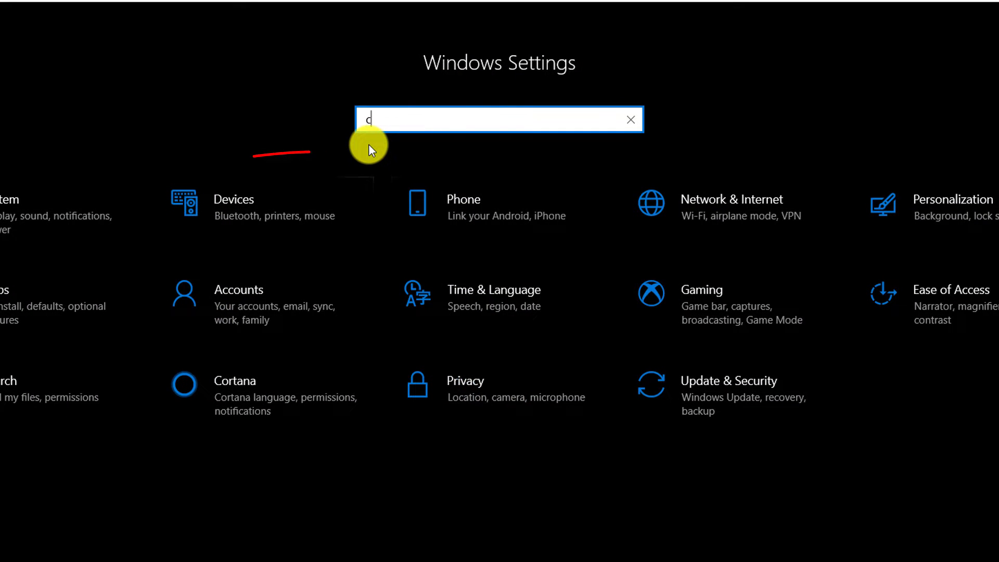
pyautogui.write('clip')
pyautogui.click(404, 157)
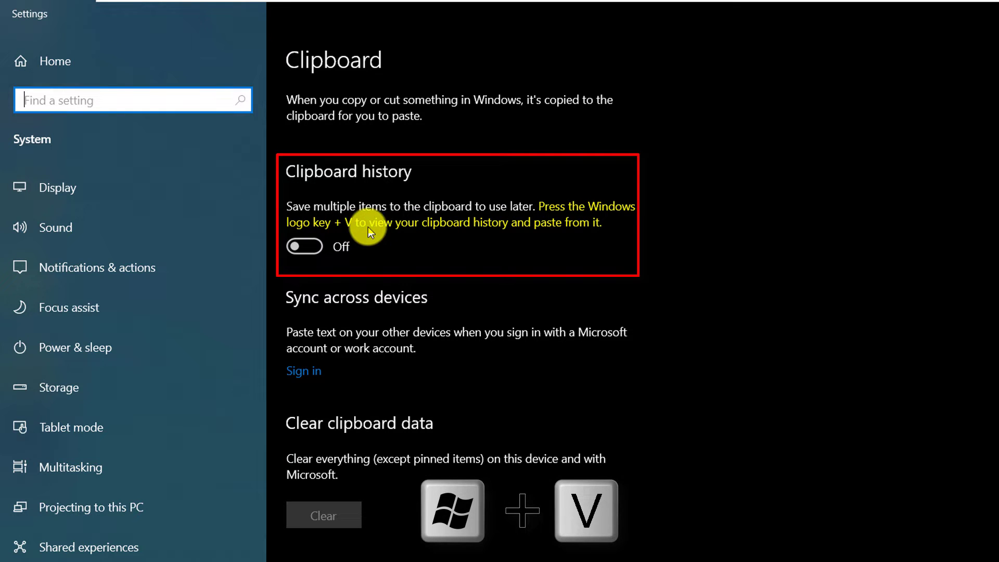
pyautogui.click(305, 246)
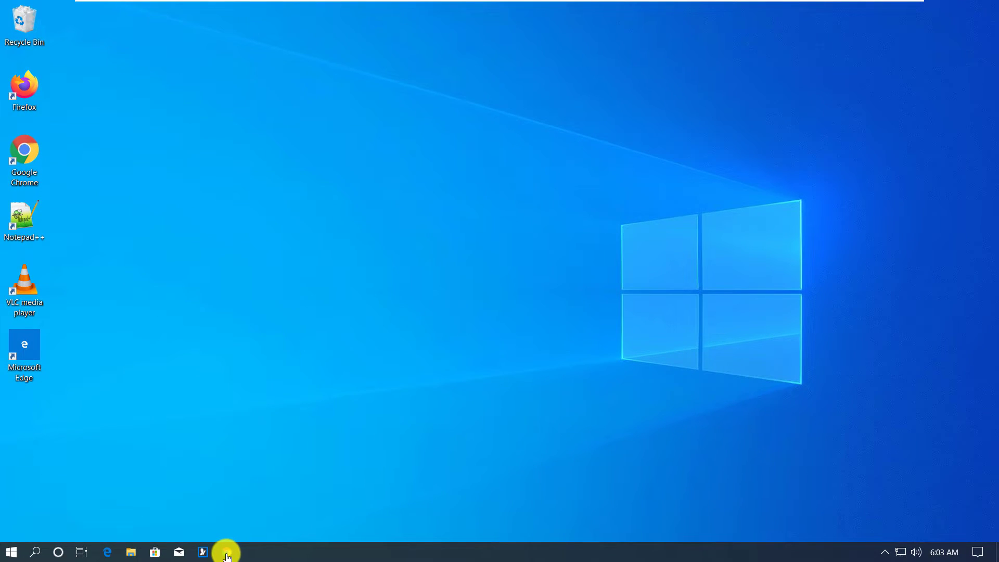
pyautogui.click(227, 554)
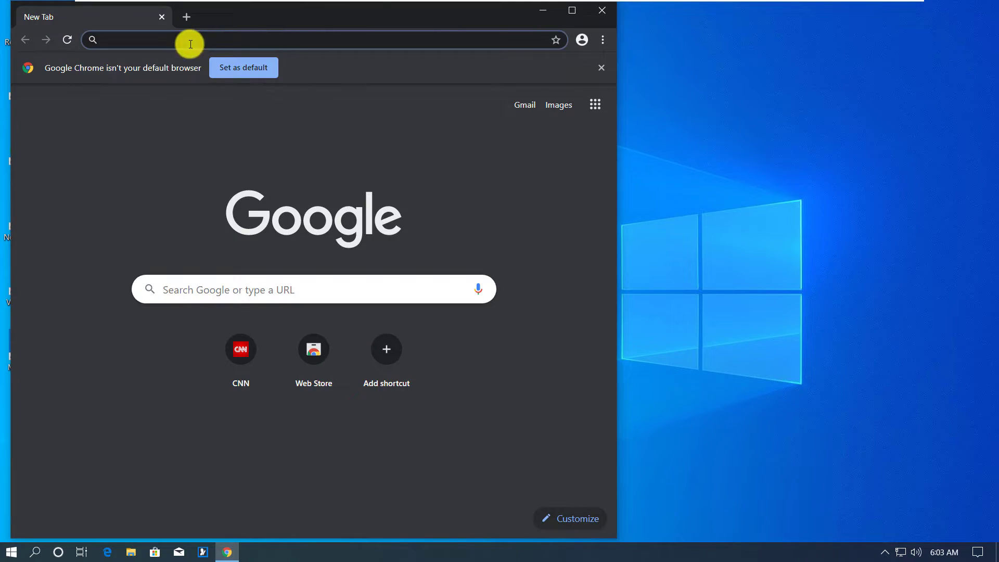
pyautogui.write('www.microsoft.com')
pyautogui.press('Return')
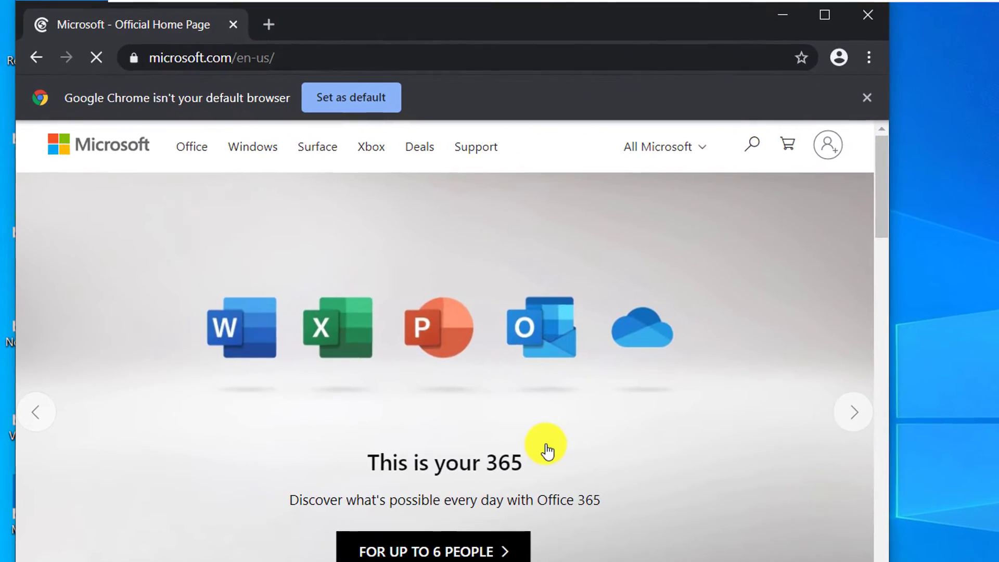
pyautogui.scroll(-2, 546, 450)
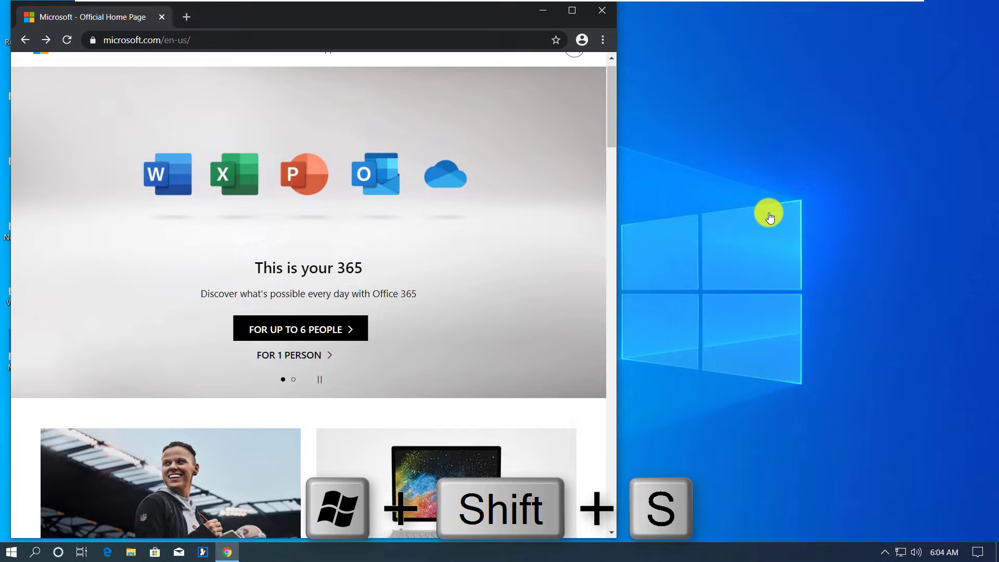
pyautogui.press('super+shift+s')
pyautogui.moveTo(107, 113); pyautogui.dragTo(510, 392)
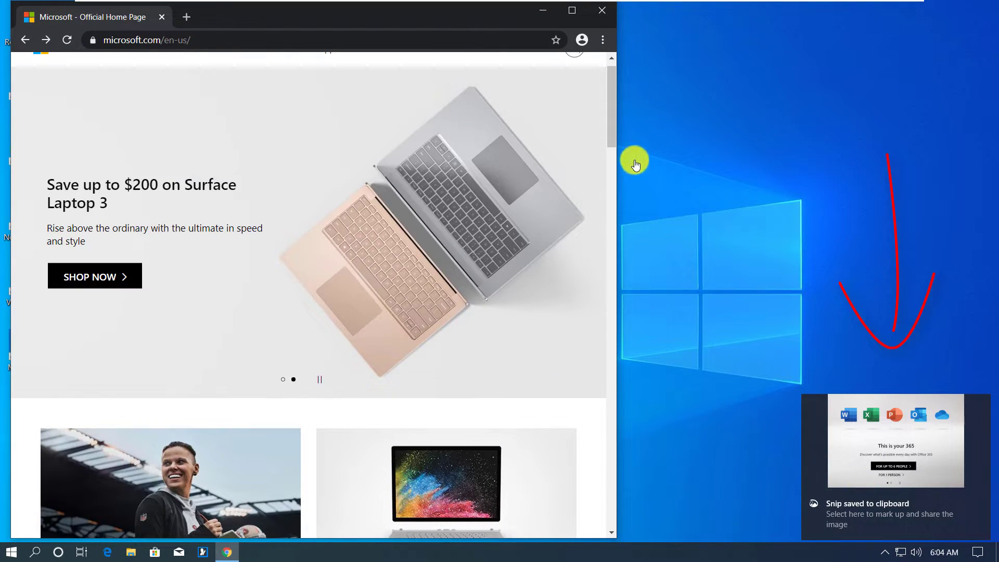
pyautogui.moveTo(611, 132); pyautogui.dragTo(613, 250)
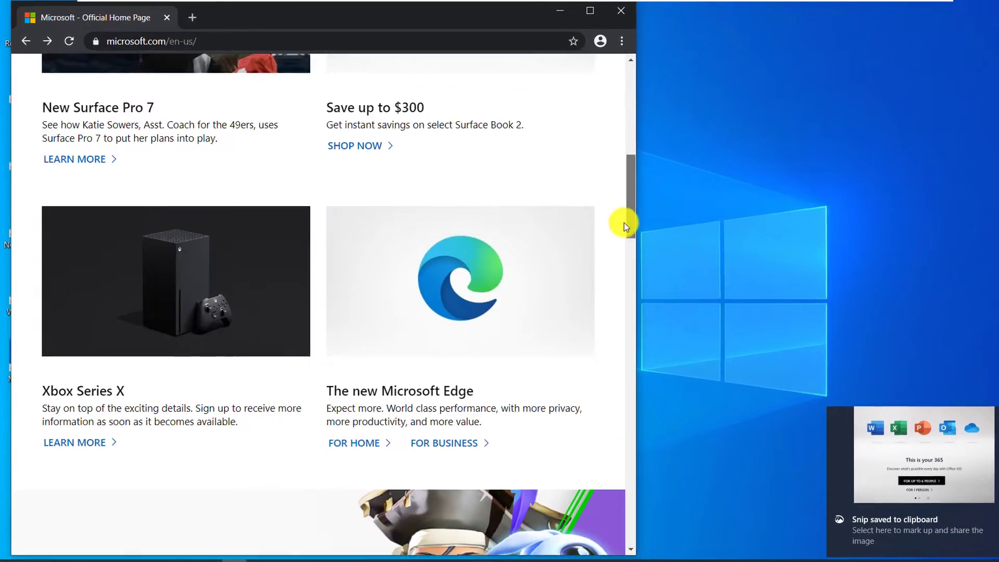
# Copy the Xbox Series X description, then go to the Xbox Game Pass Ultimate page
pyautogui.moveTo(260, 242); pyautogui.dragTo(45, 244)
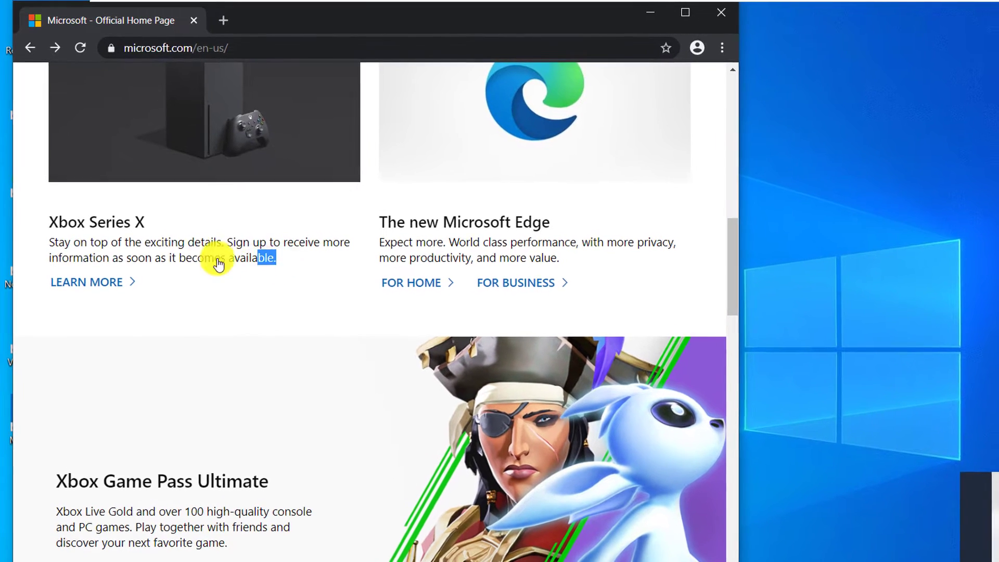
pyautogui.hotkey('ctrl', 'c')
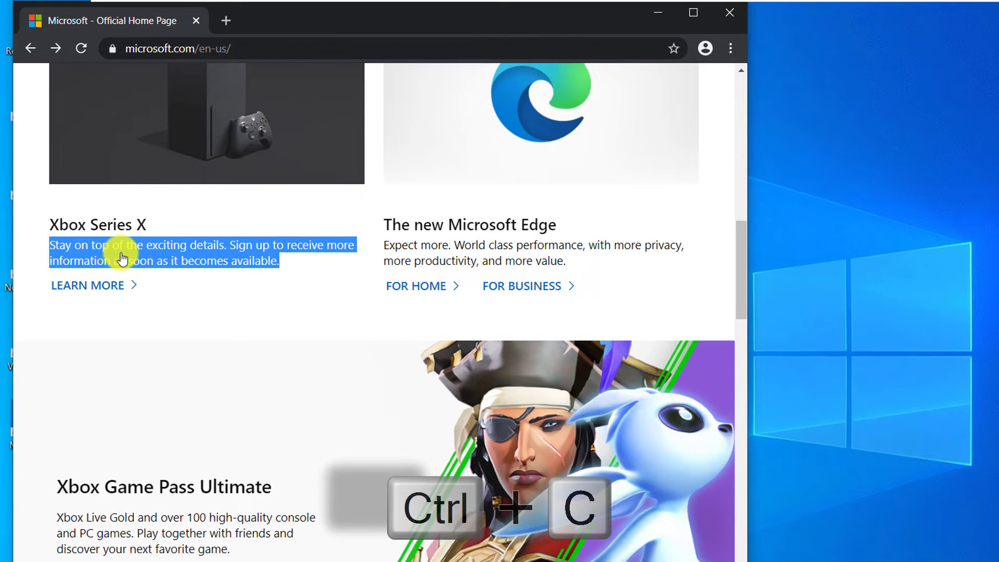
pyautogui.rightClick(199, 252)
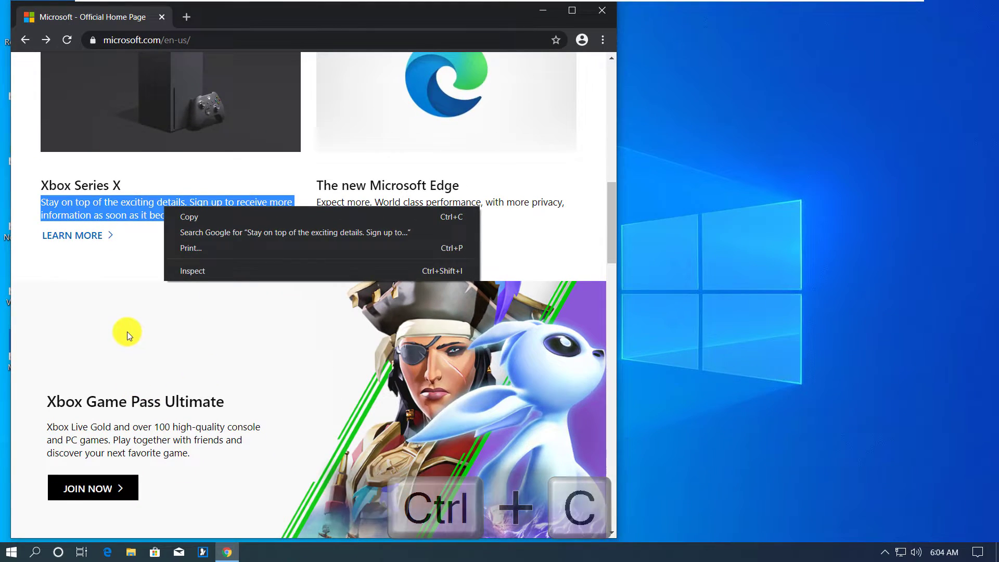
pyautogui.click(127, 331)
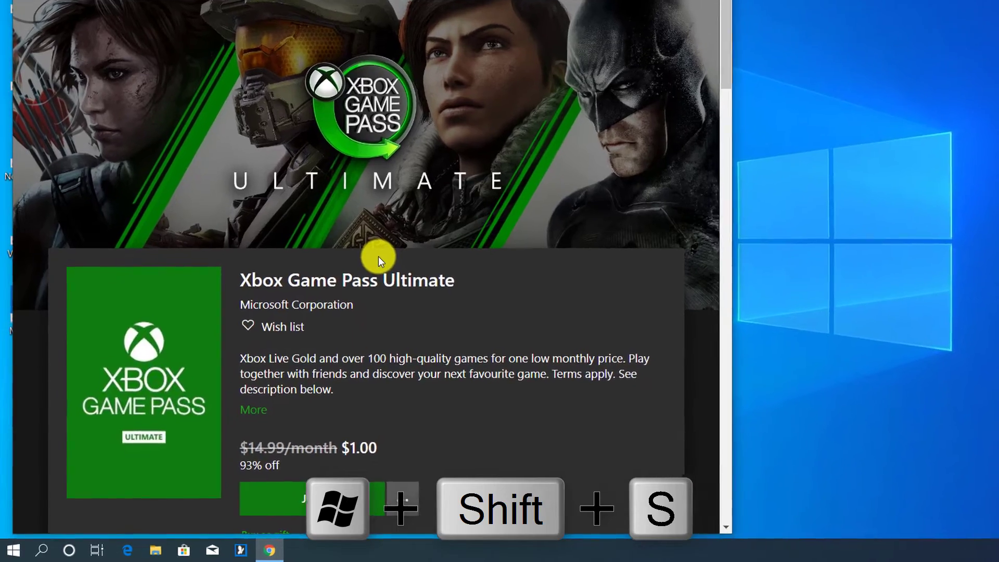
# Snip the Game Pass product panel and show the clipboard history
pyautogui.press('super+shift+s')
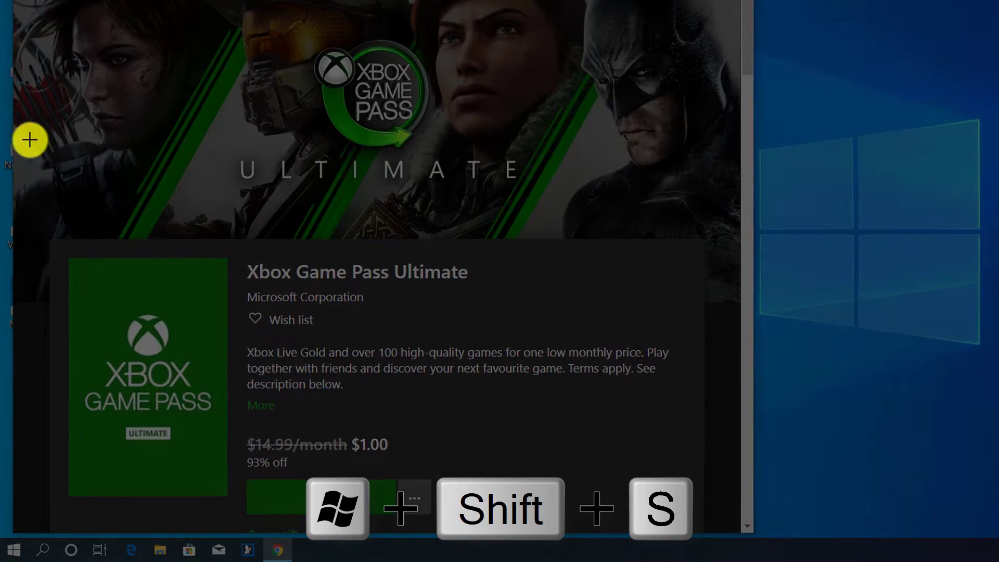
pyautogui.moveTo(30, 140); pyautogui.dragTo(706, 527)
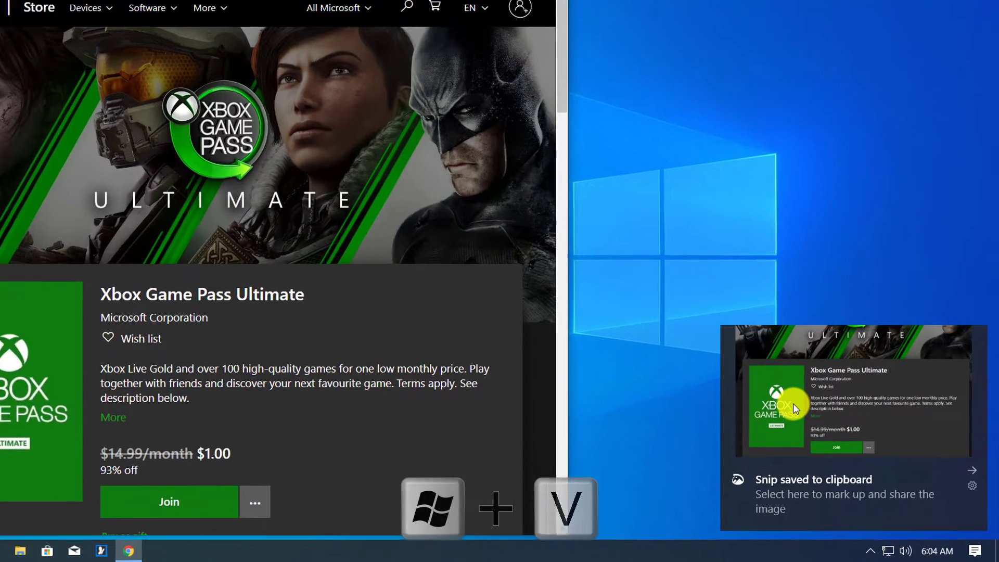
pyautogui.press('super+v')
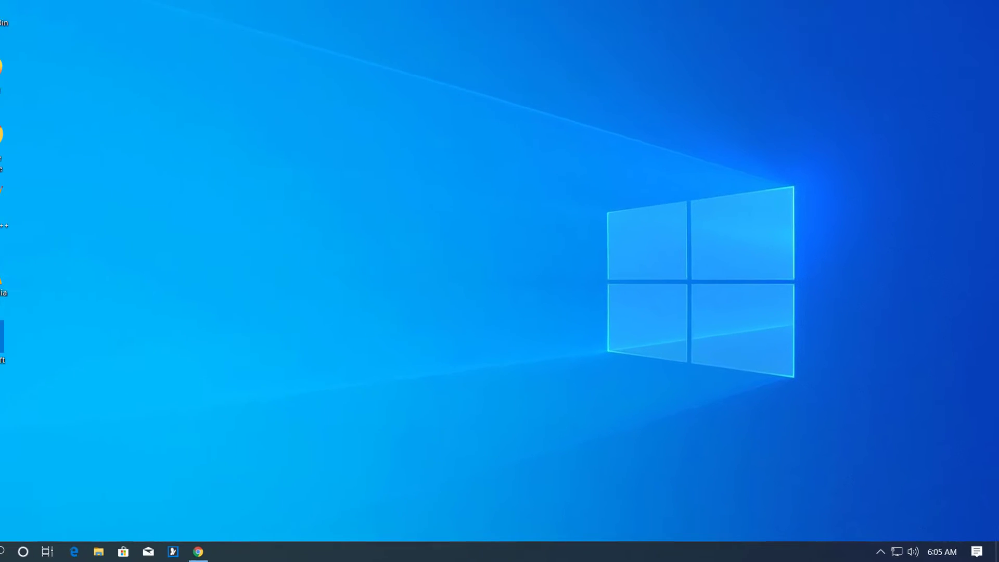
# Open WordPad and paste the Office 365 snip and Xbox Series X description from clipboard history
pyautogui.click(12, 553)
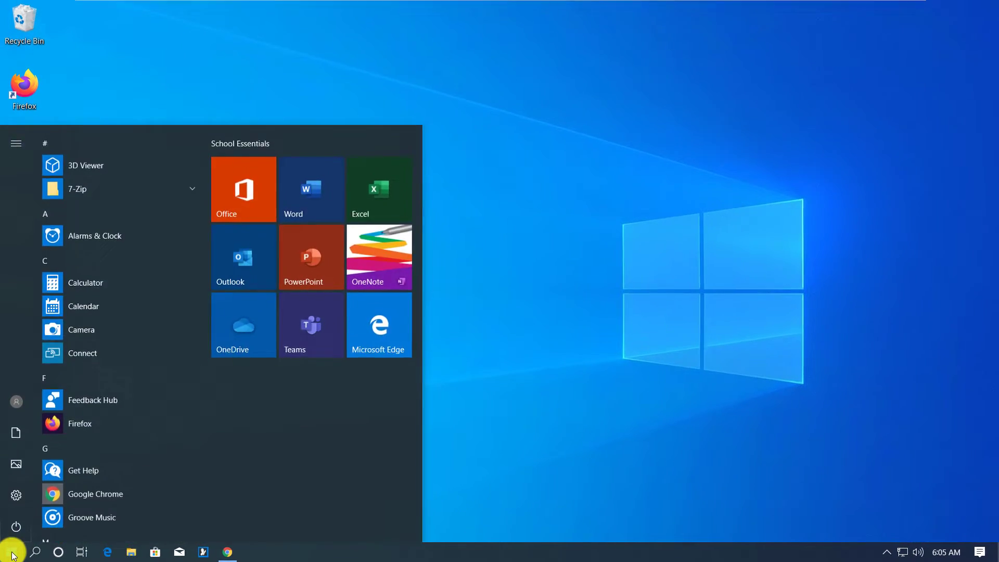
pyautogui.write('wordpad')
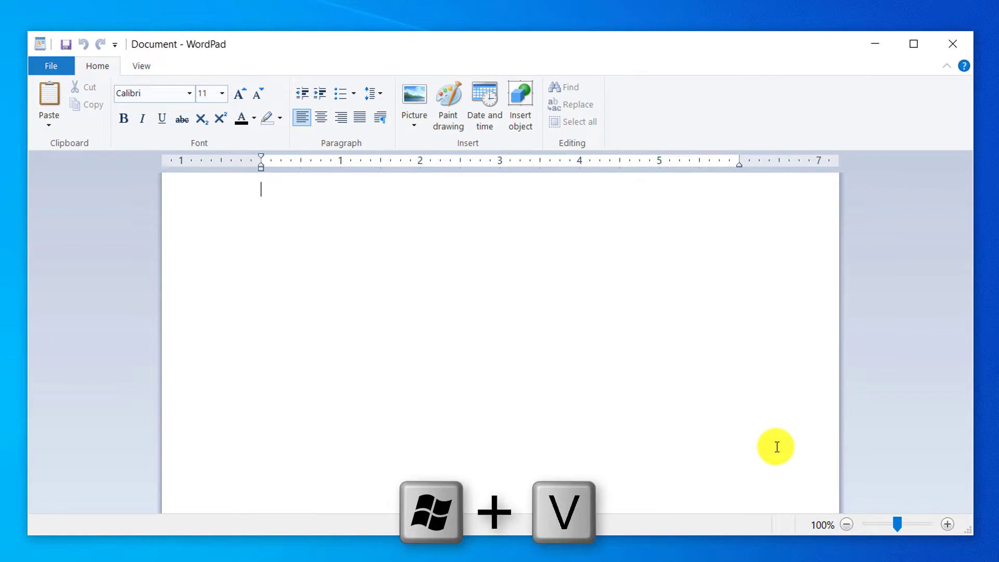
pyautogui.press('super+v')
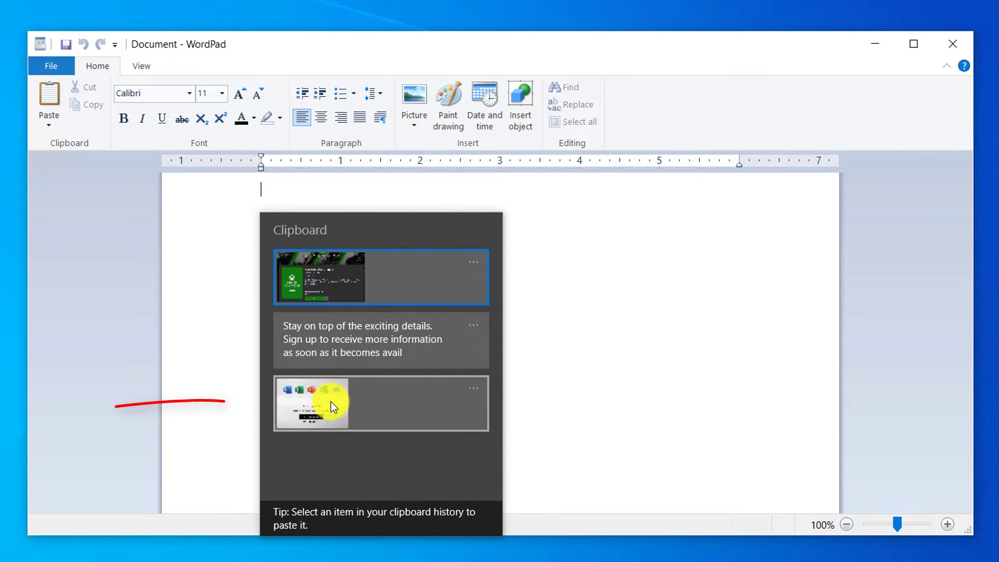
pyautogui.click(332, 402)
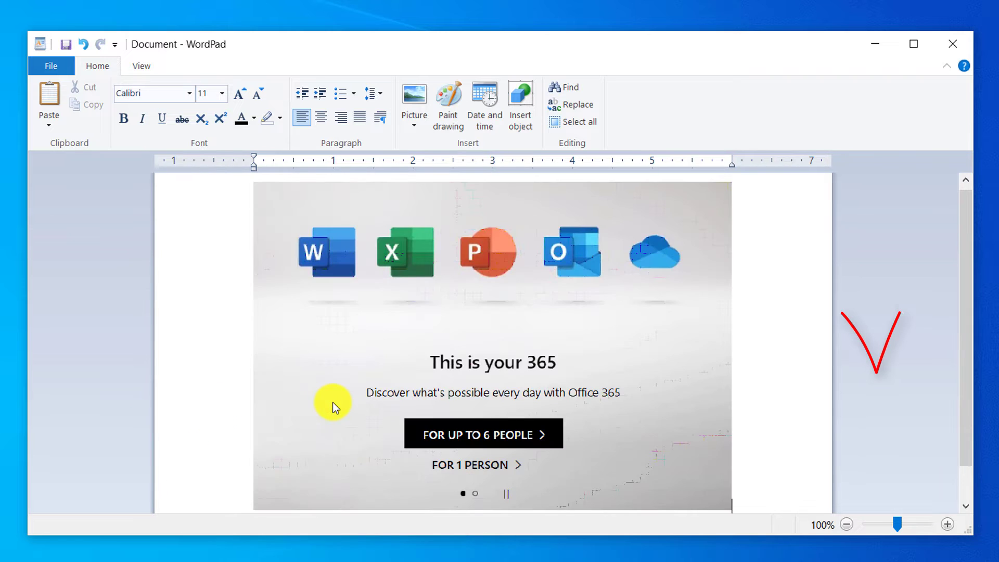
pyautogui.scroll(-1, 497, 430)
pyautogui.scroll(-1, 832, 452)
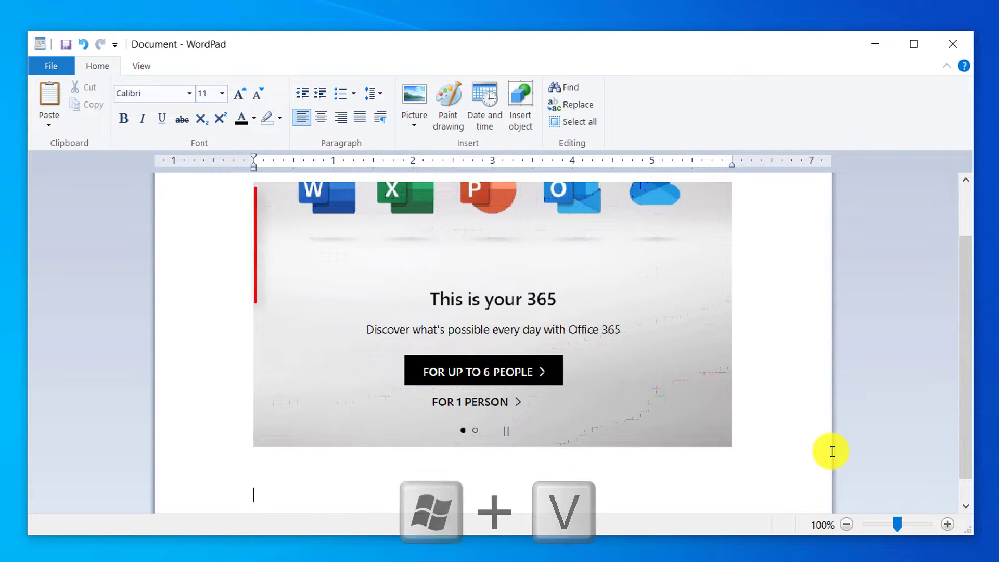
pyautogui.press('super+v')
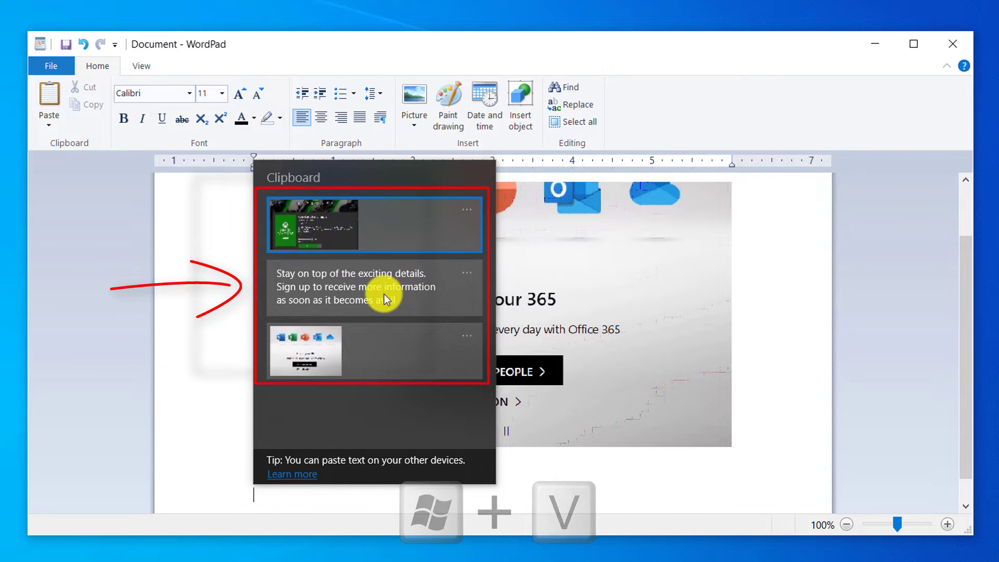
pyautogui.click(386, 294)
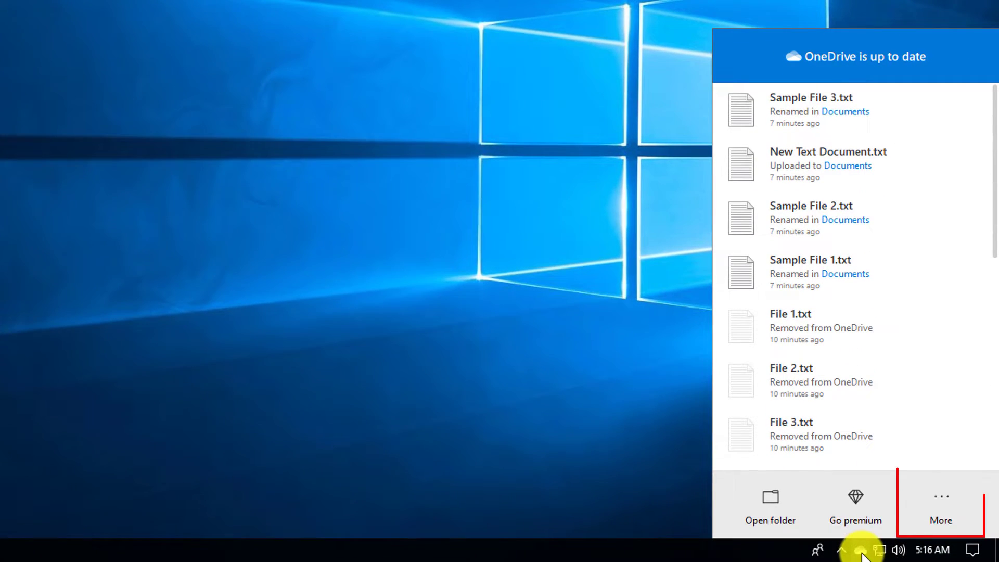
# Unlock the OneDrive Personal Vault using an emailed verification code
pyautogui.click(946, 505)
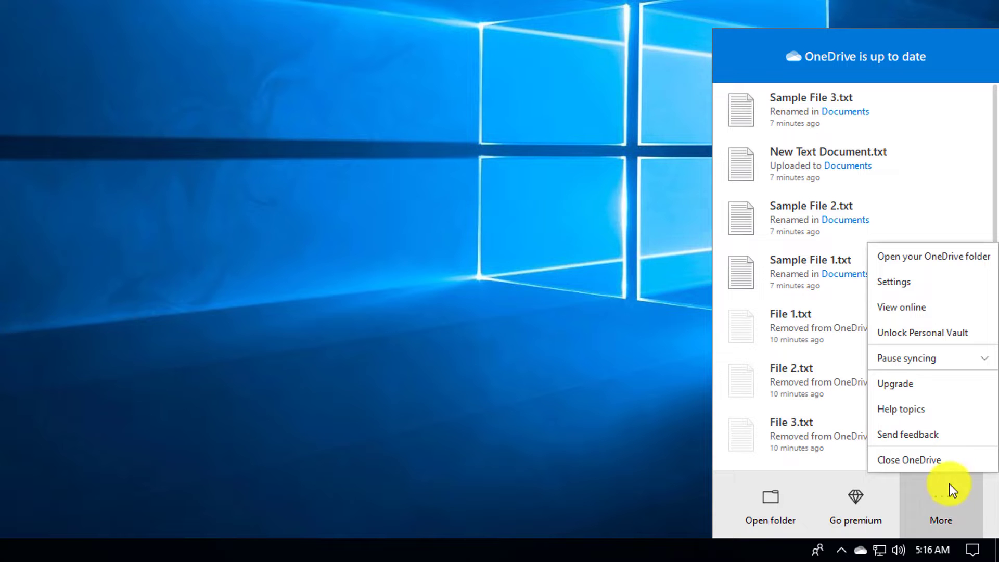
pyautogui.click(907, 277)
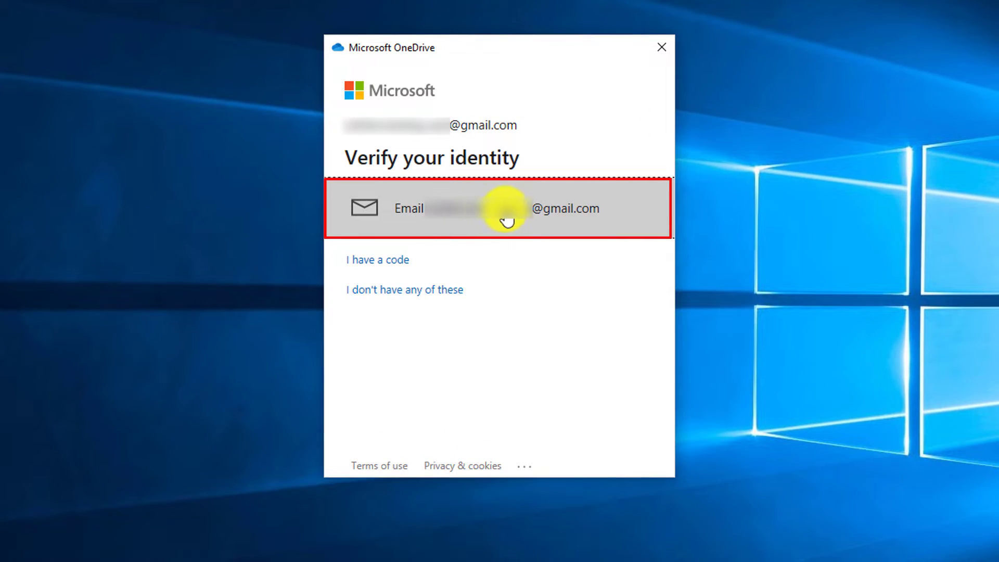
pyautogui.click(544, 216)
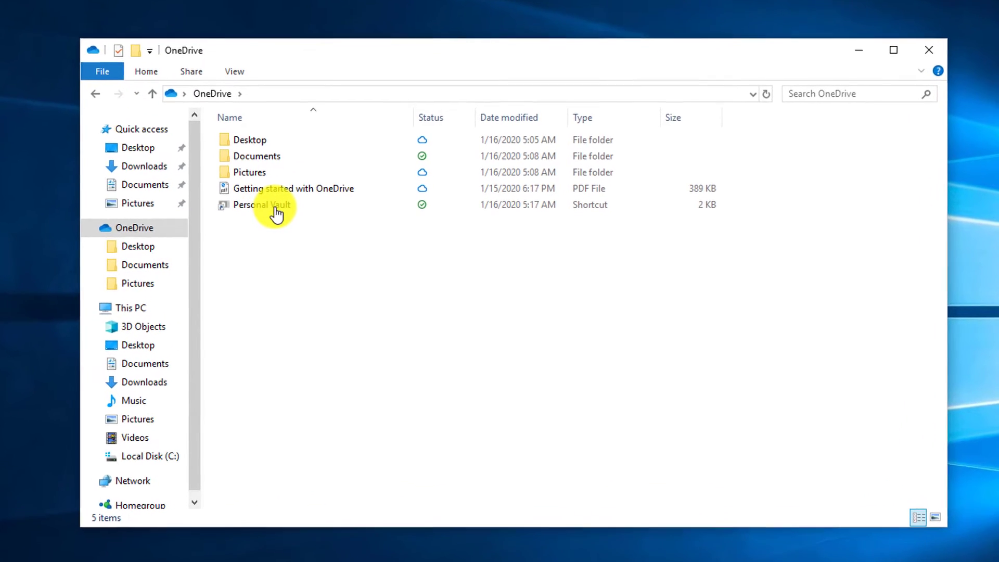
# Open the Personal Vault folder to view its three sample text files
pyautogui.doubleClick(283, 213)
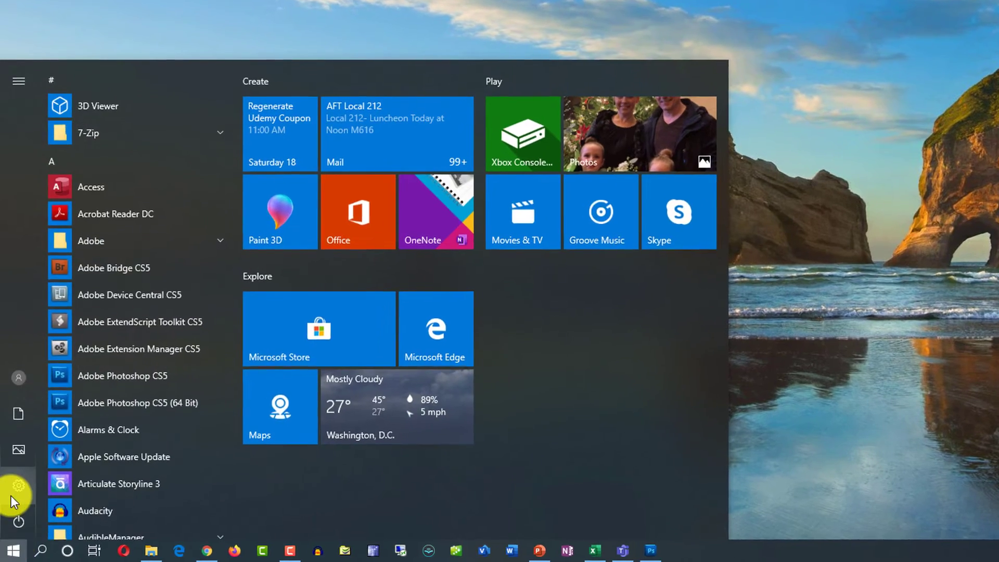
# Tick Windows Sandbox in Windows Features, reached via Apps > Programs and Features, and apply
pyautogui.click(19, 485)
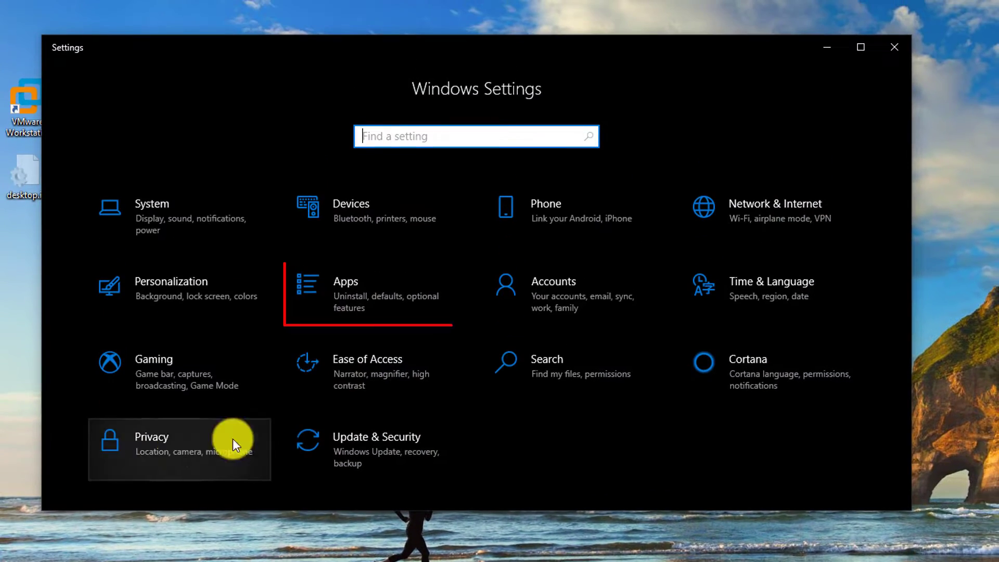
pyautogui.click(355, 291)
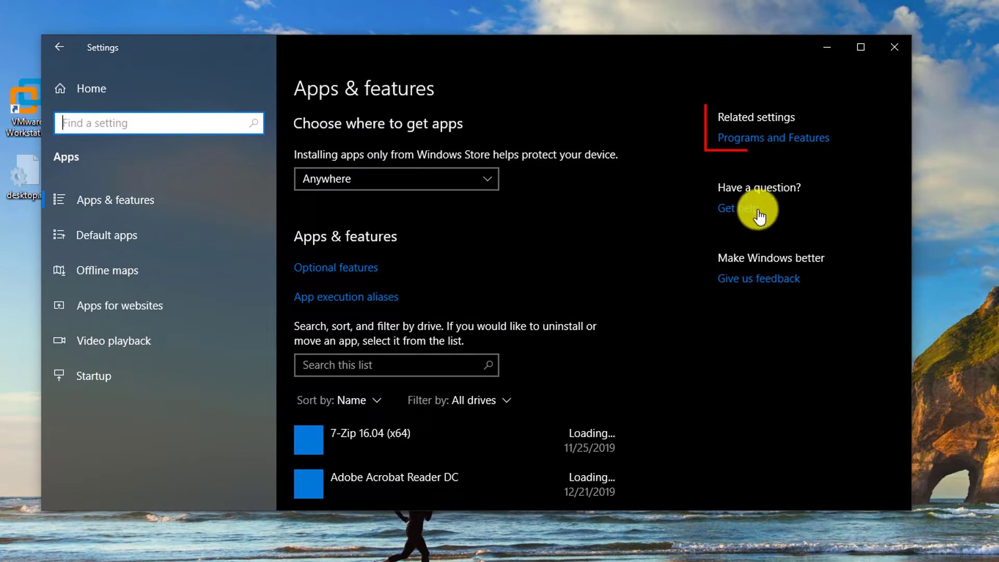
pyautogui.click(784, 145)
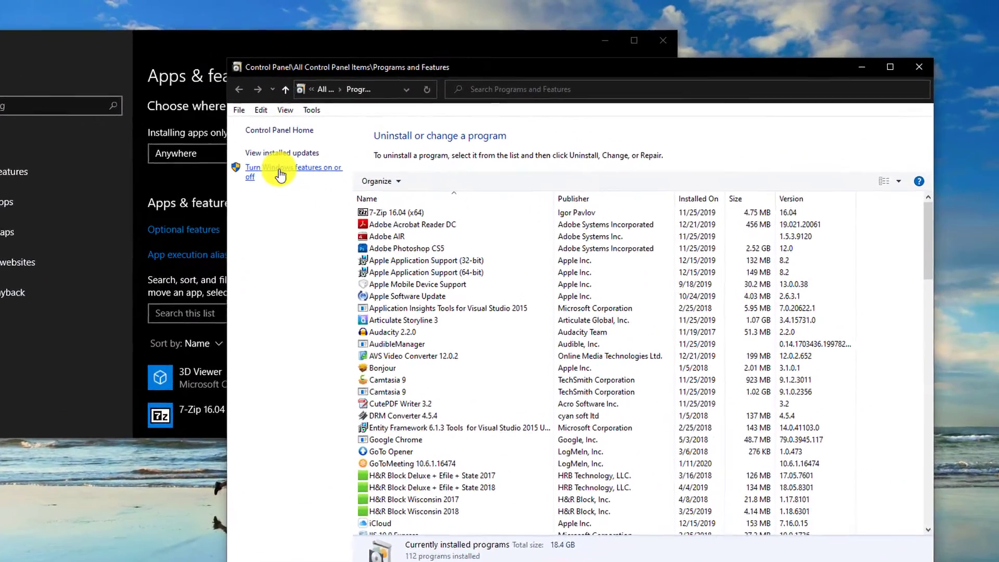
pyautogui.click(328, 139)
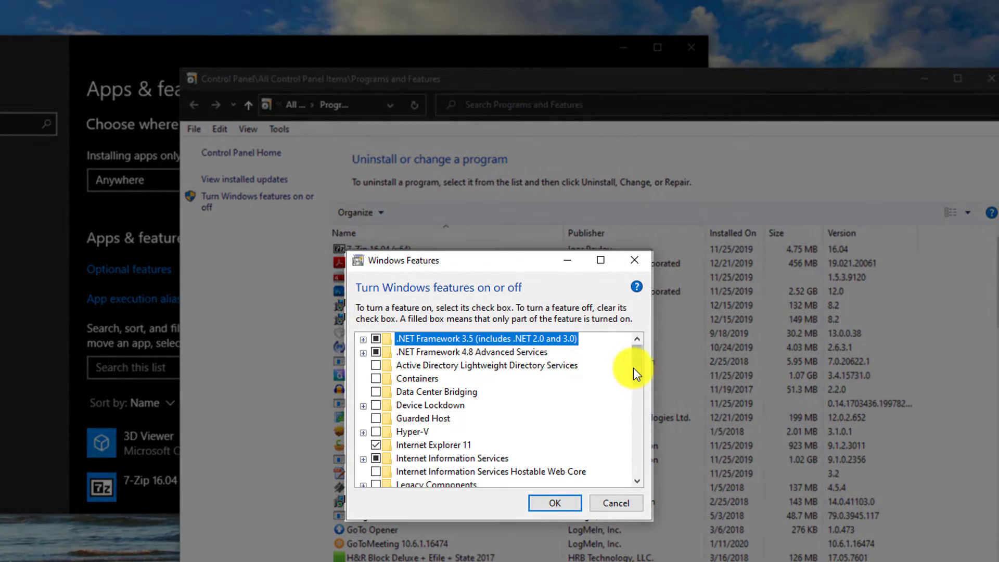
pyautogui.moveTo(637, 351); pyautogui.dragTo(637, 472)
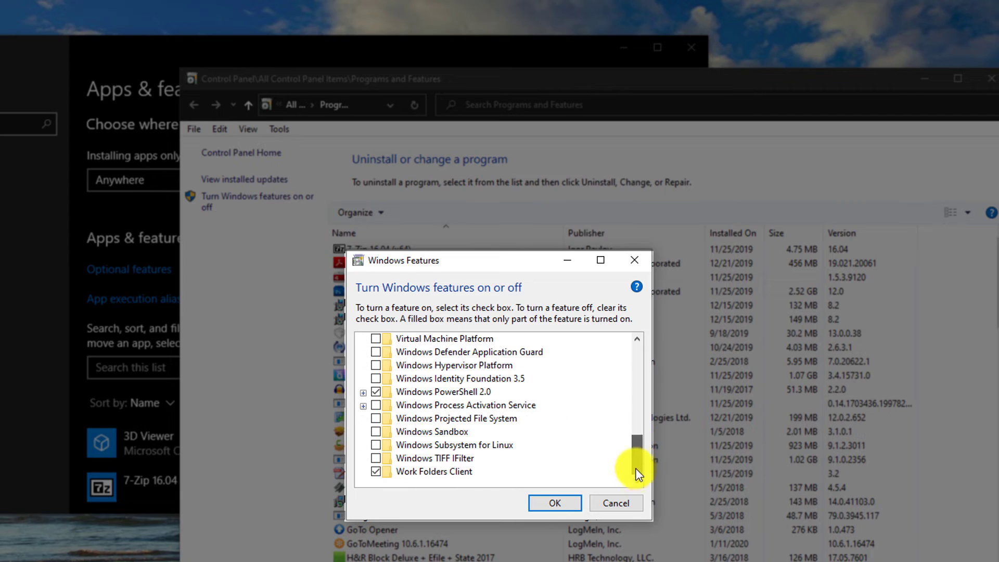
pyautogui.click(376, 431)
pyautogui.click(555, 503)
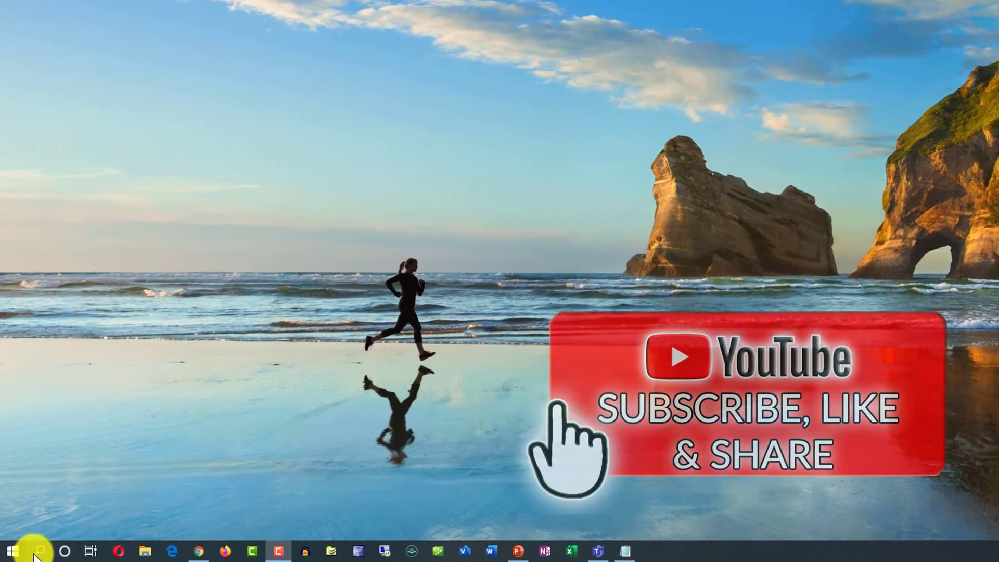
# Launch Windows Sandbox, browse its Start menu, then close it, discarding its contents
pyautogui.click(37, 551)
pyautogui.write('san')
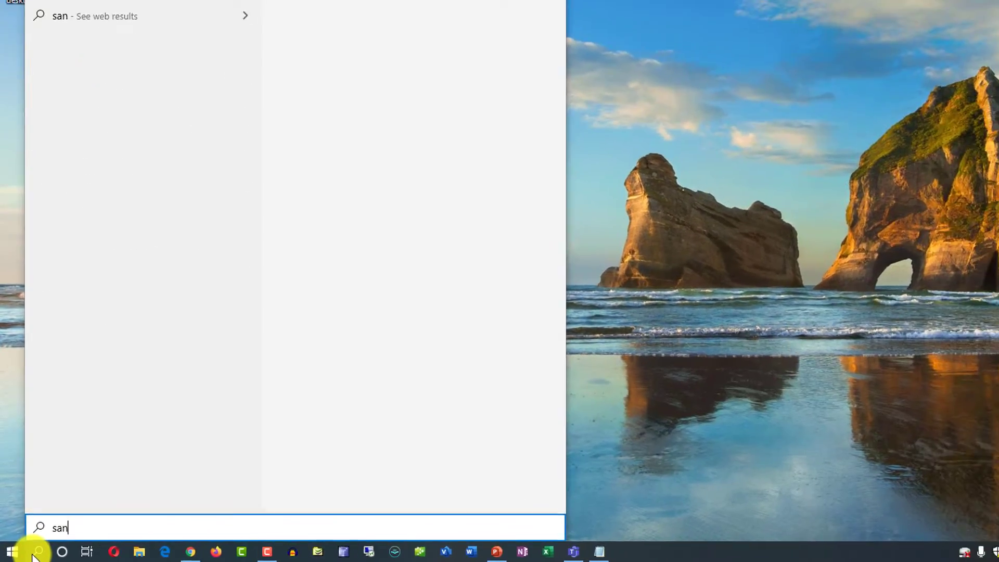
pyautogui.write('dbo')
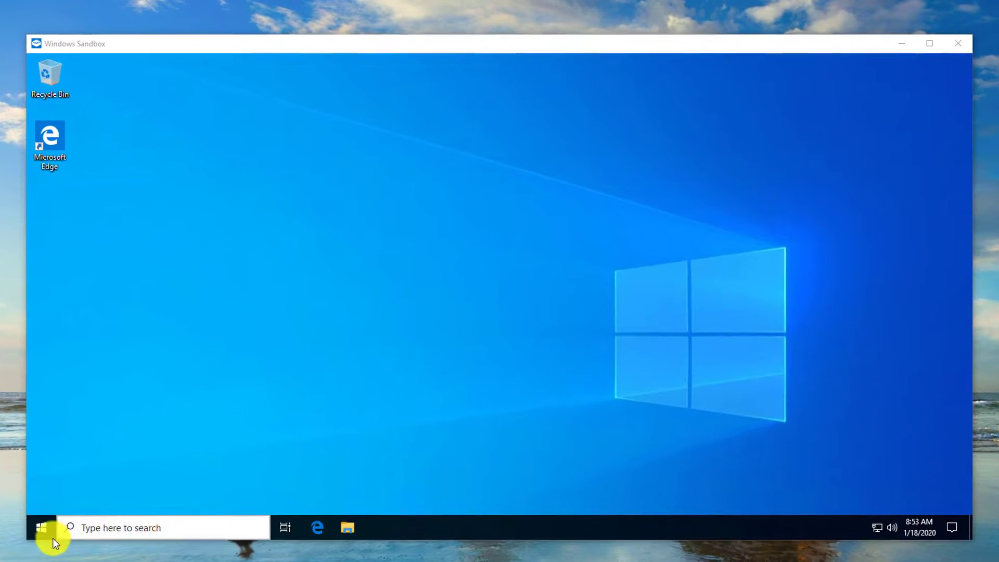
pyautogui.click(38, 533)
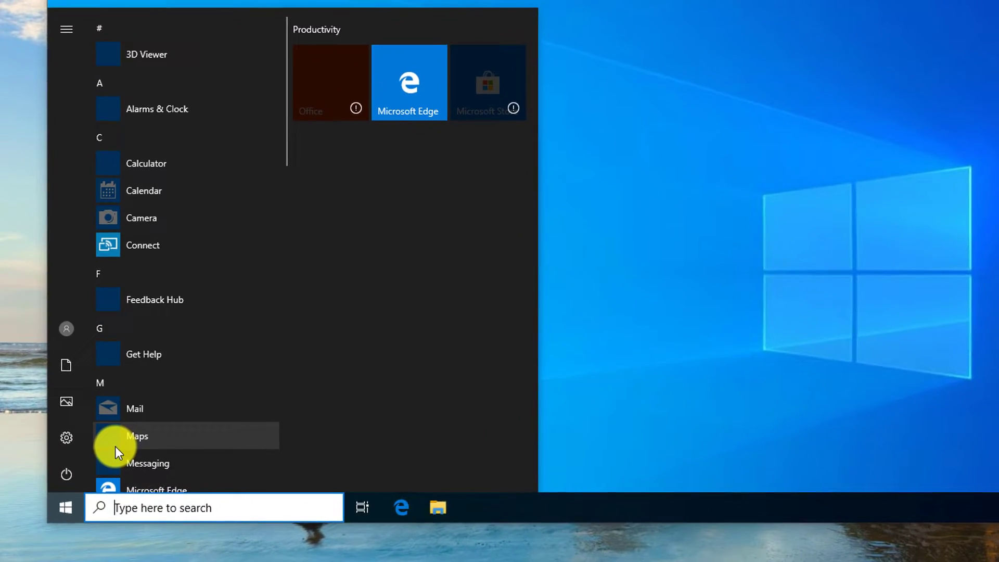
pyautogui.click(596, 359)
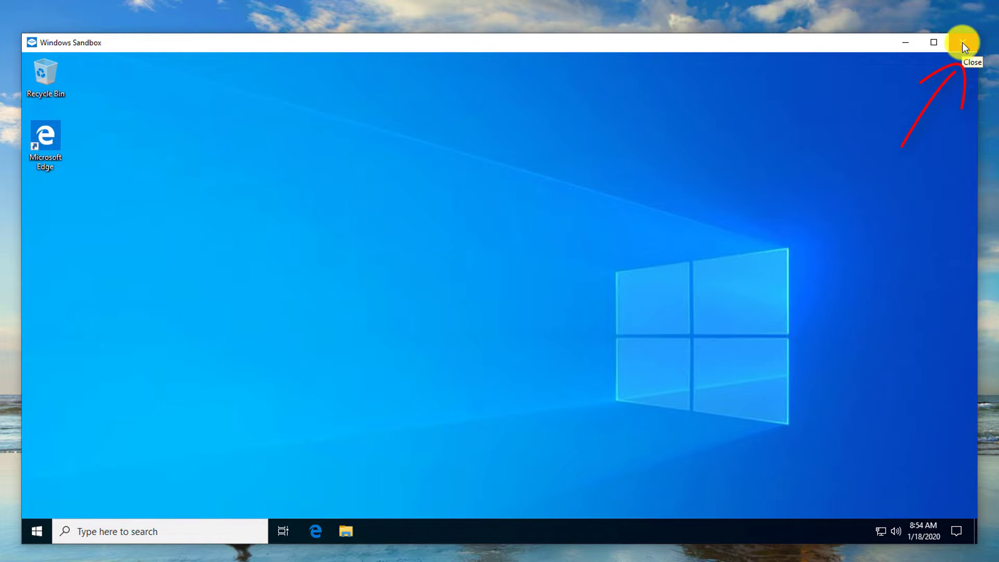
pyautogui.click(963, 42)
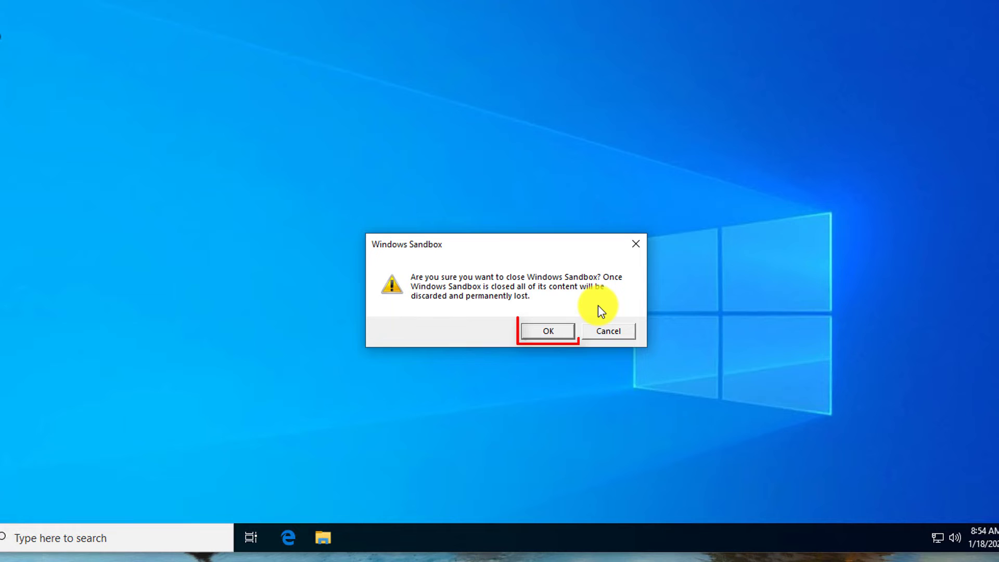
pyautogui.click(549, 331)
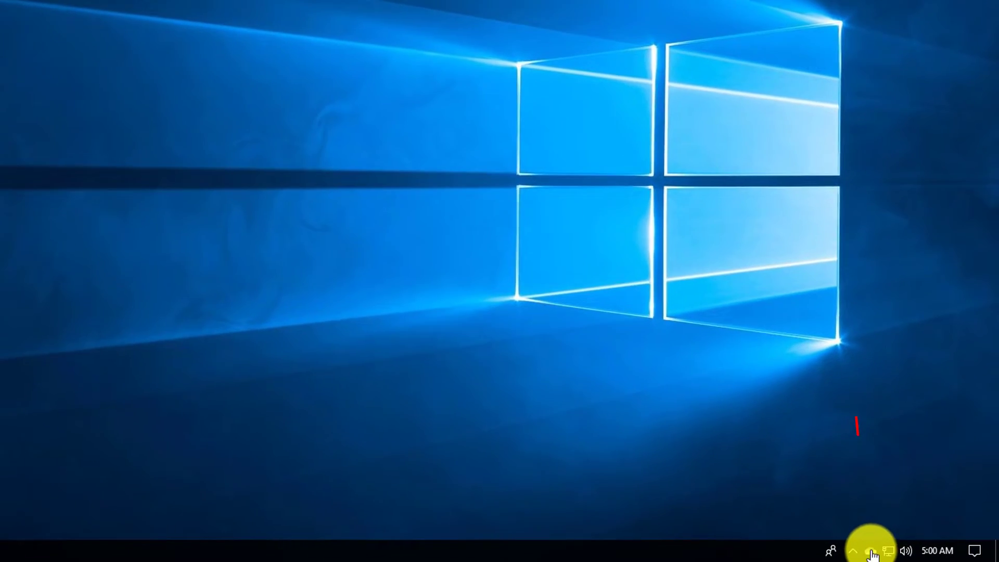
# Open OneDrive Settings on the Account tab from the tray icon's More menu
pyautogui.click(890, 553)
pyautogui.click(947, 508)
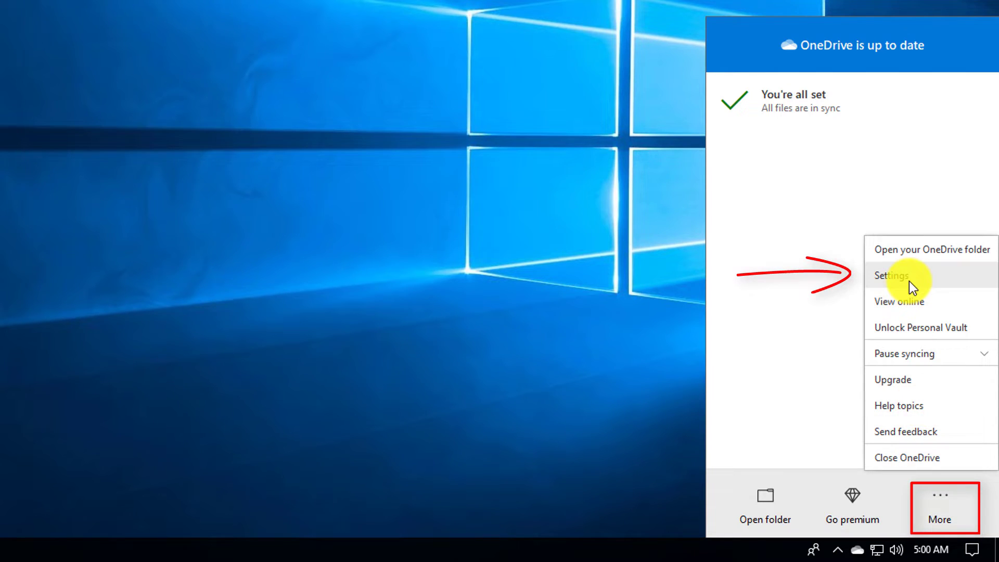
pyautogui.click(897, 275)
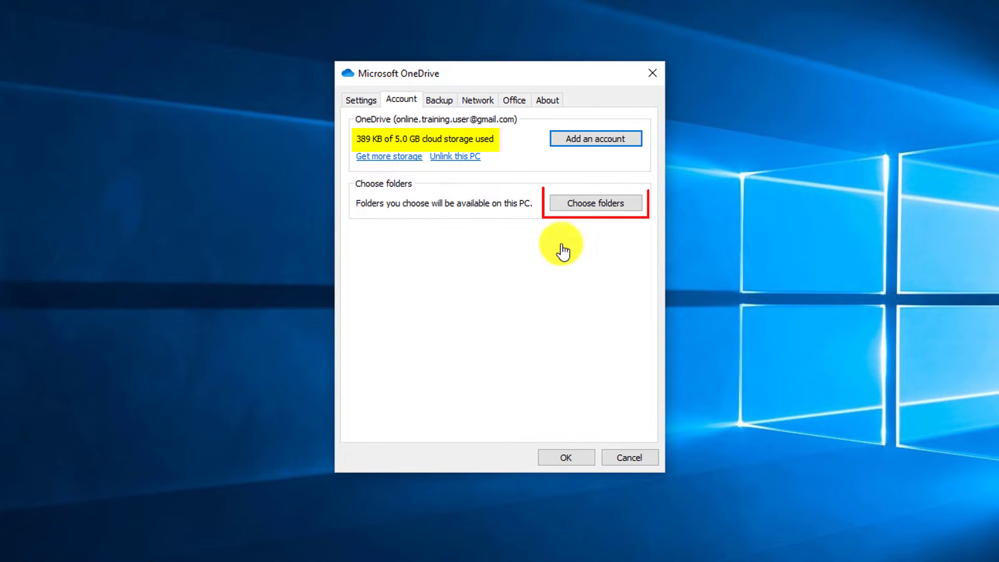
# Open Choose folders and expand Documents and Pictures, leaving every folder checked
pyautogui.click(597, 205)
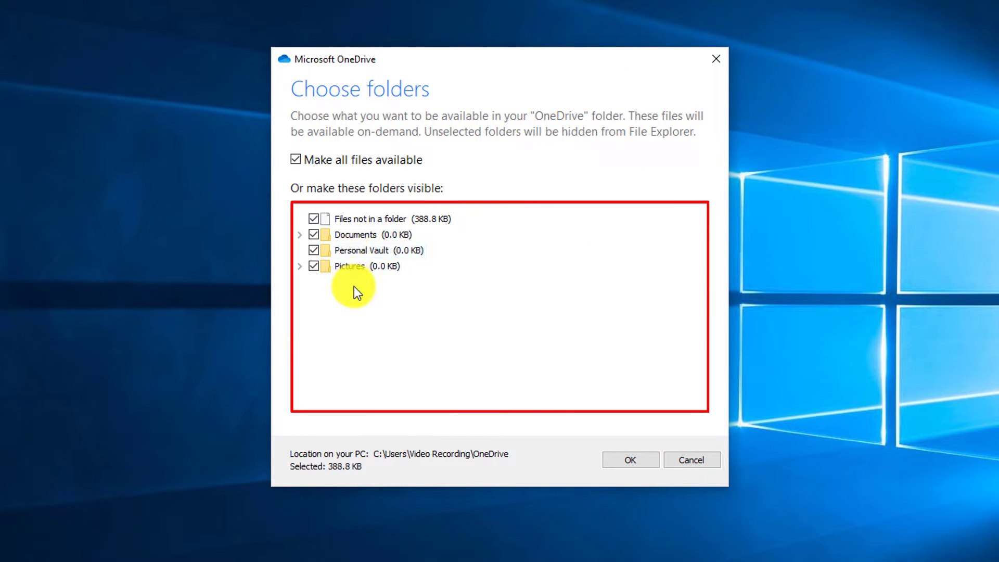
pyautogui.click(299, 235)
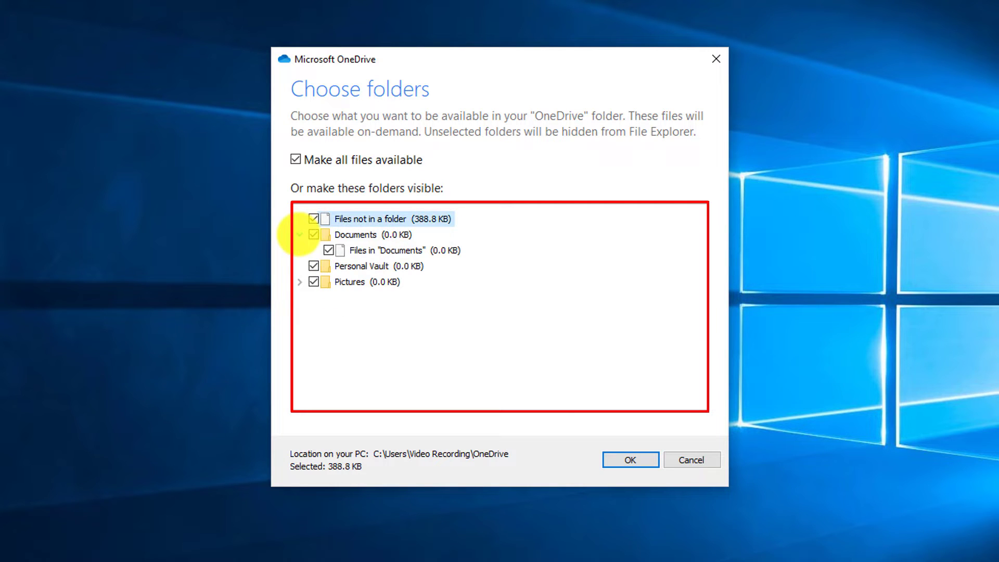
pyautogui.click(299, 282)
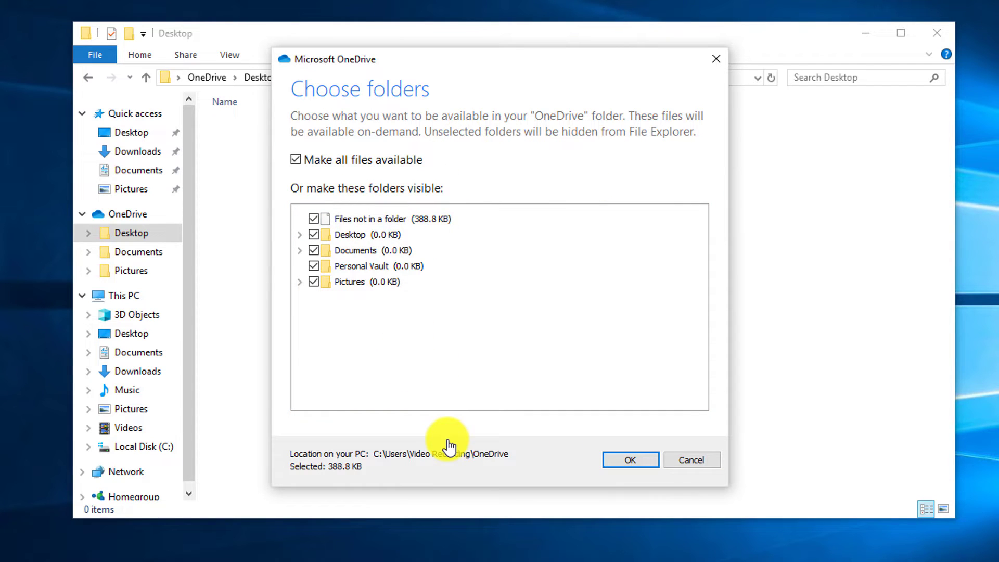
# Close OneDrive settings, then back up Documents to OneDrive and view its sync progress
pyautogui.click(635, 463)
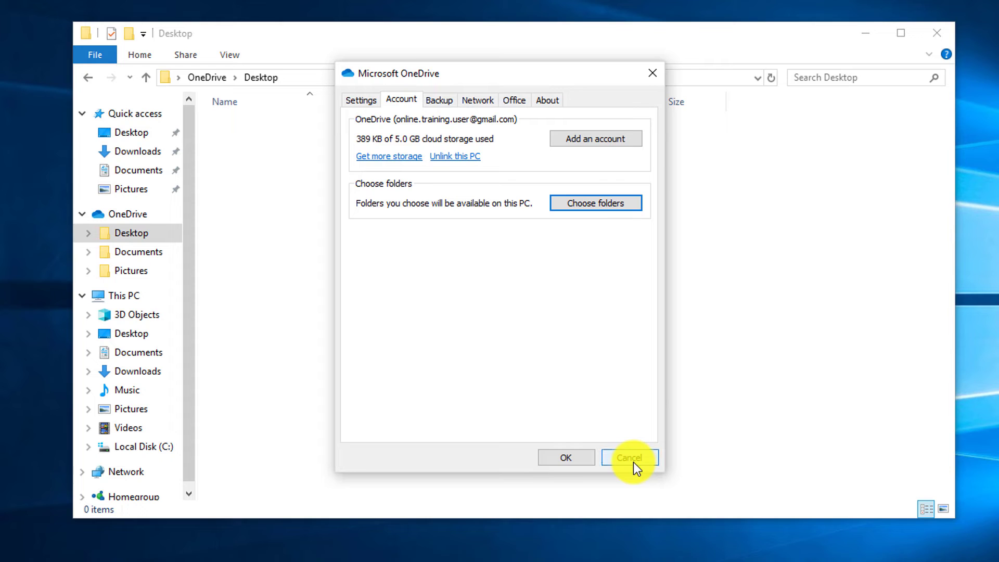
pyautogui.click(559, 461)
pyautogui.click(138, 170)
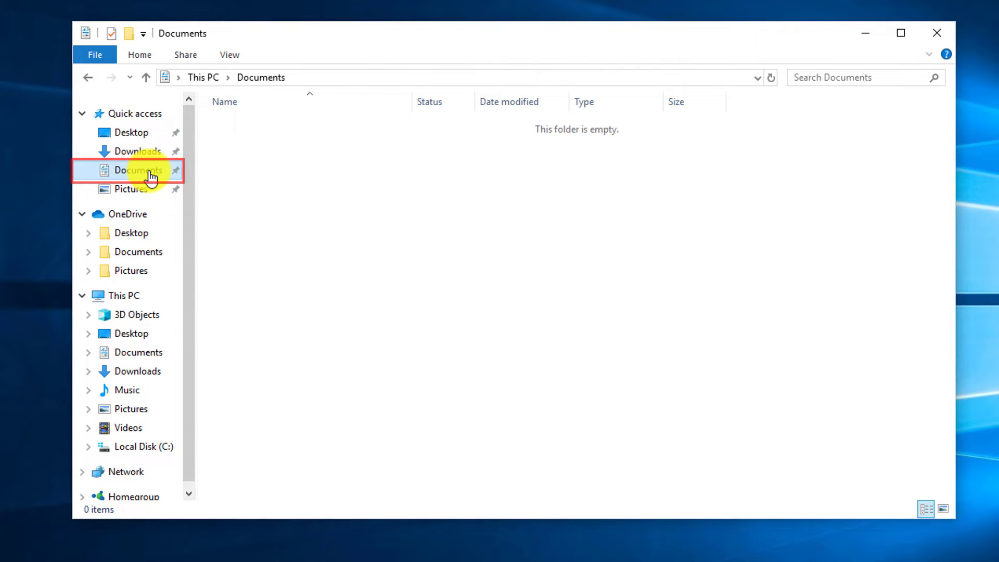
pyautogui.rightClick(139, 170)
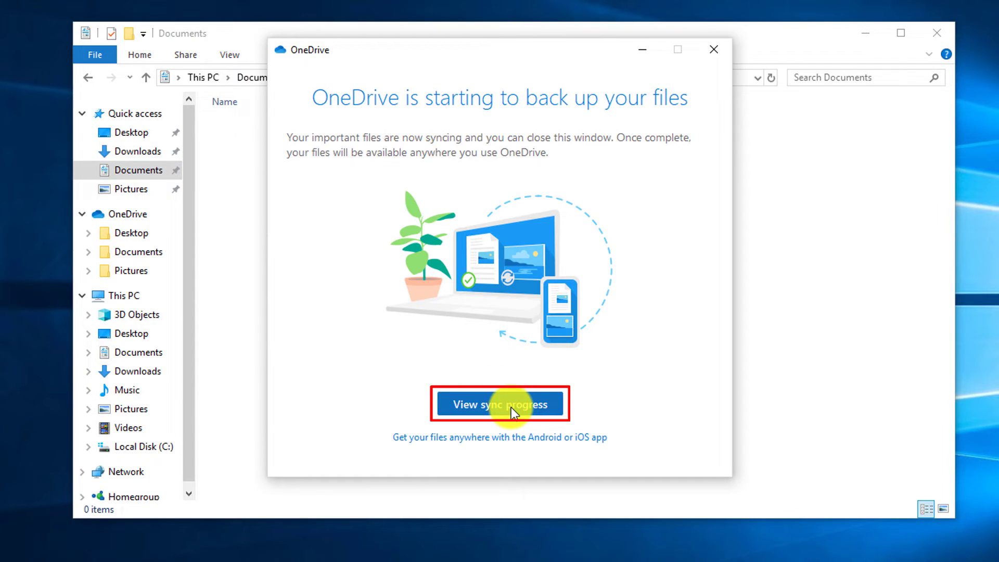
pyautogui.click(511, 407)
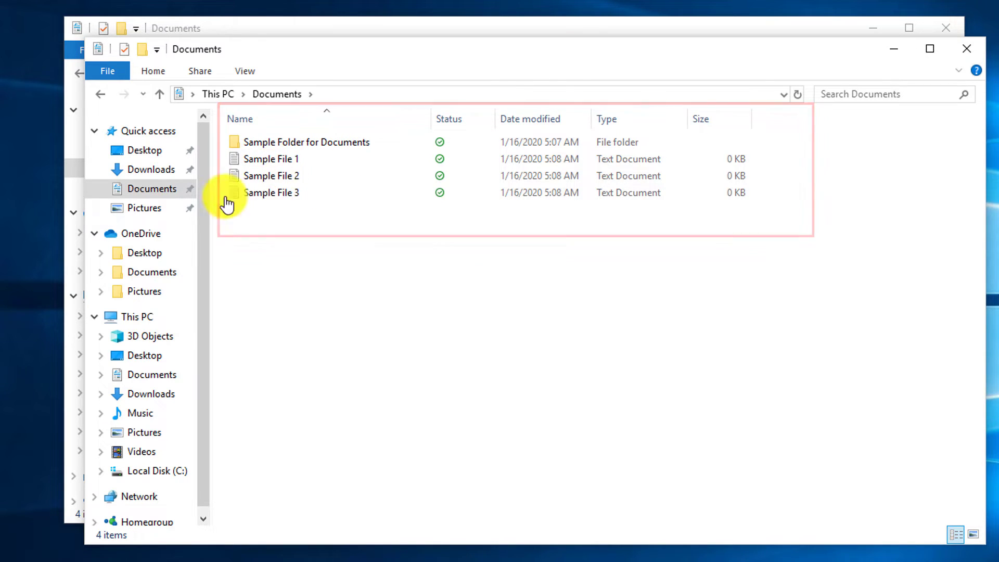
# Start OneDrive backup of Pictures, then open OneDrive's Documents folder to check its contents
pyautogui.rightClick(167, 197)
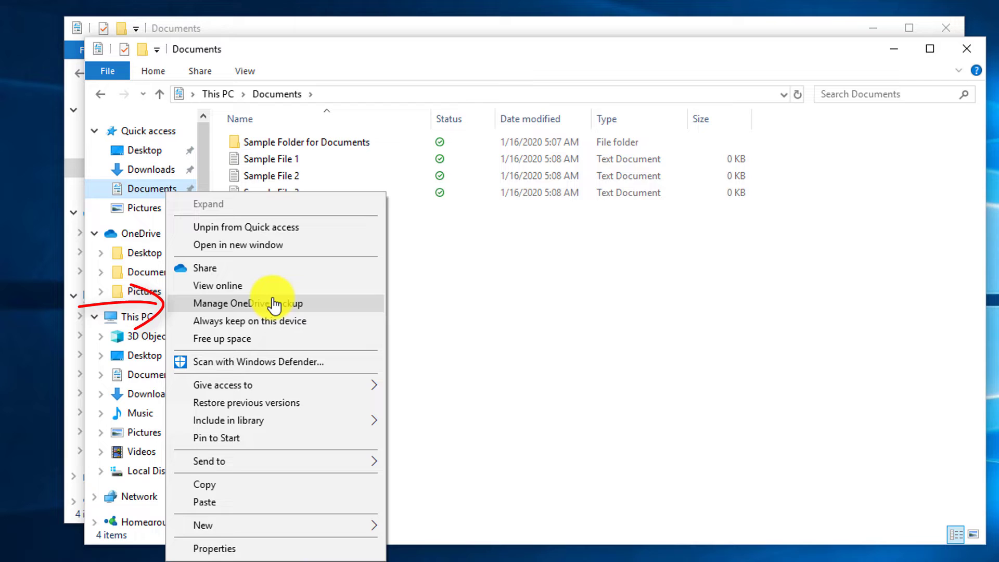
pyautogui.click(274, 303)
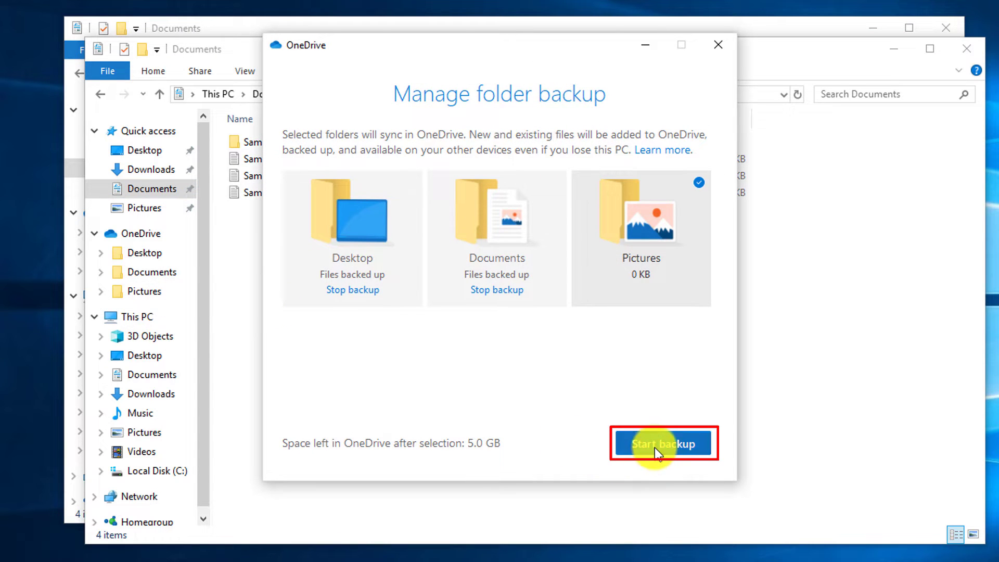
pyautogui.click(655, 447)
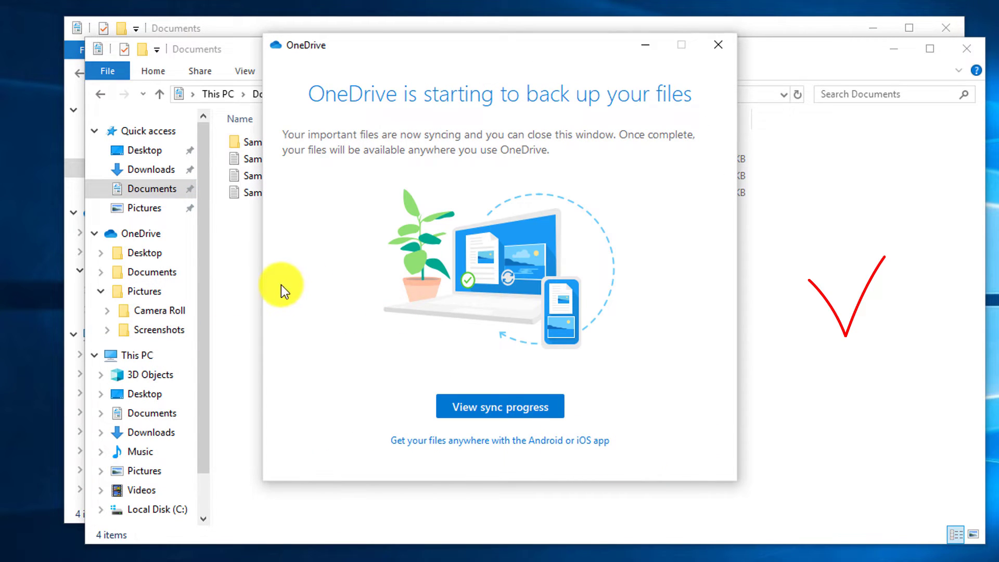
pyautogui.click(718, 50)
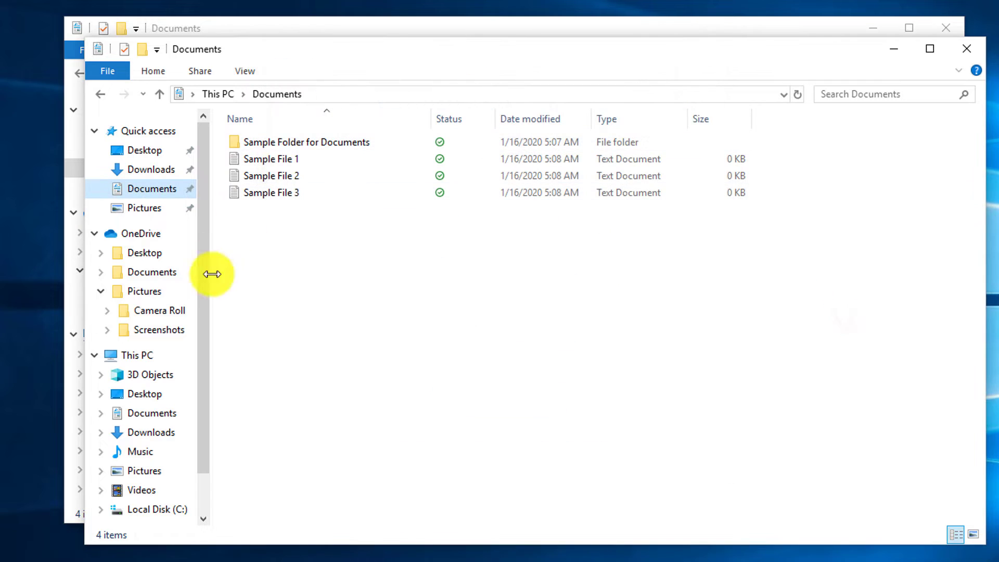
pyautogui.click(100, 272)
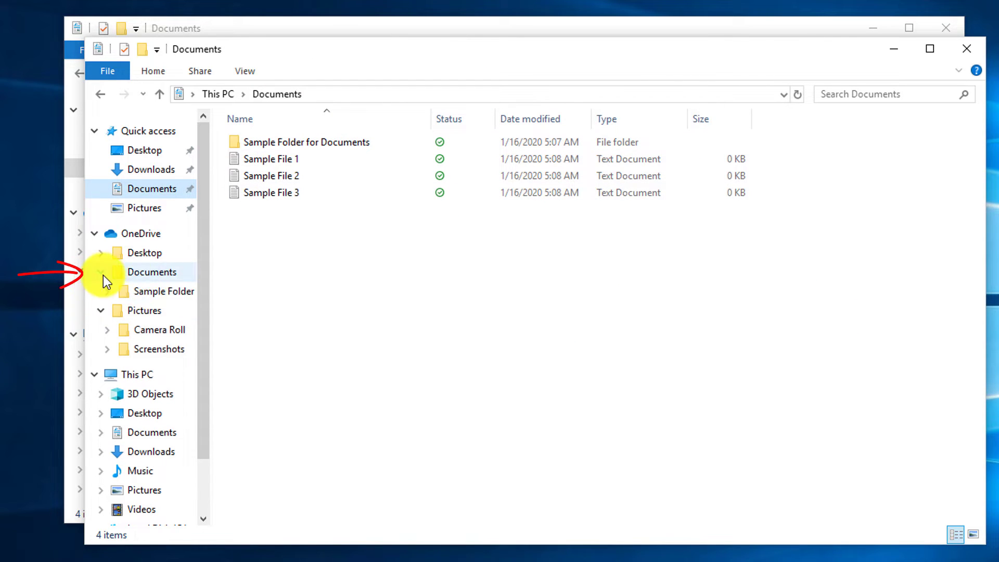
pyautogui.click(151, 272)
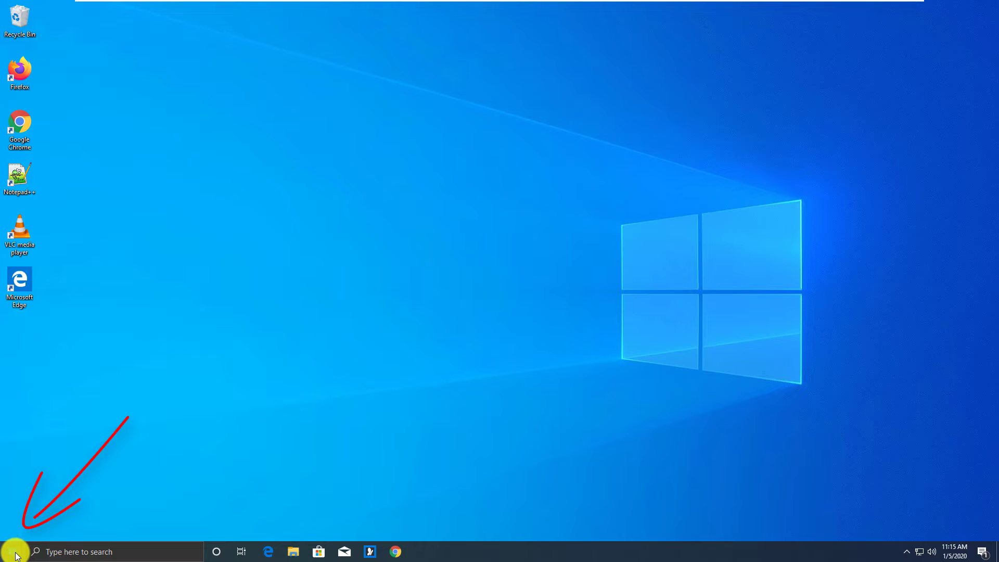
# Open Indexing Options from Windows Search settings, showing the indexed Start Menu and Users locations
pyautogui.click(15, 553)
pyautogui.click(16, 498)
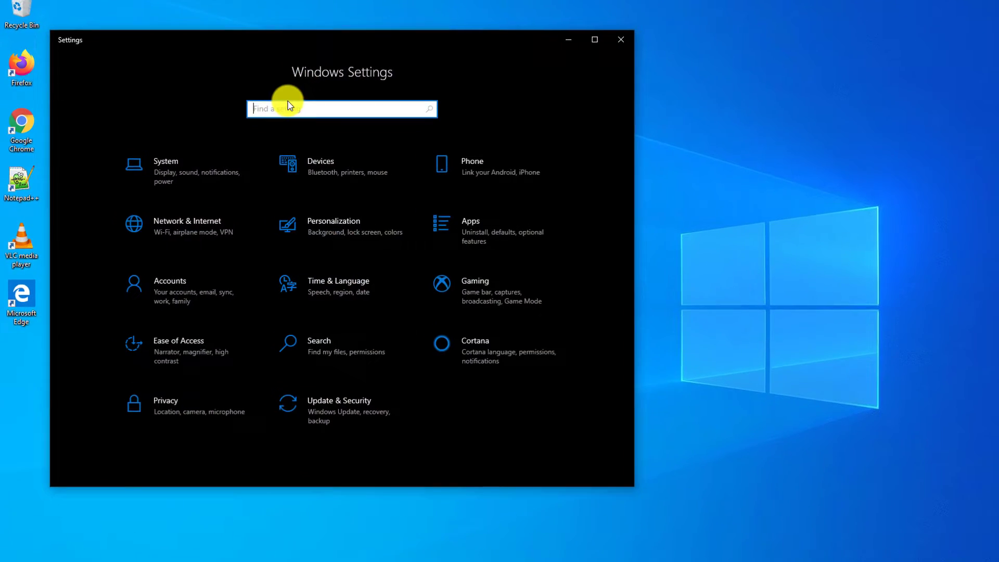
pyautogui.write('window')
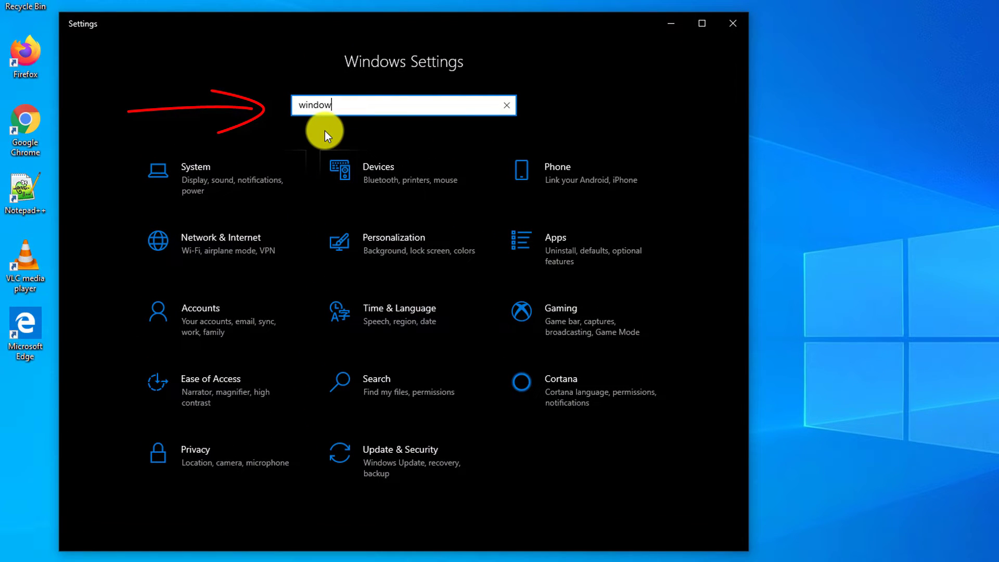
pyautogui.write('s sear')
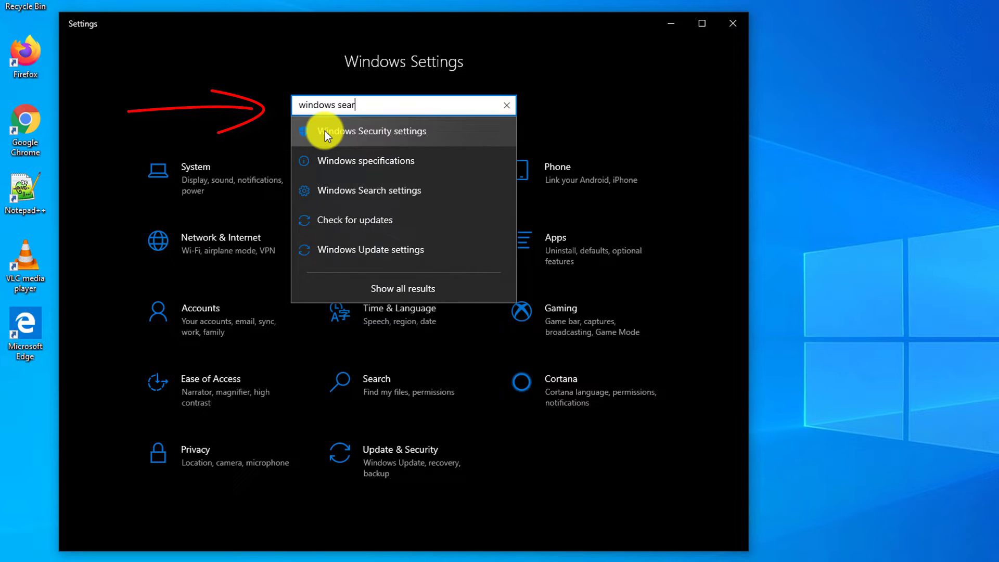
pyautogui.write('c')
pyautogui.click(325, 130)
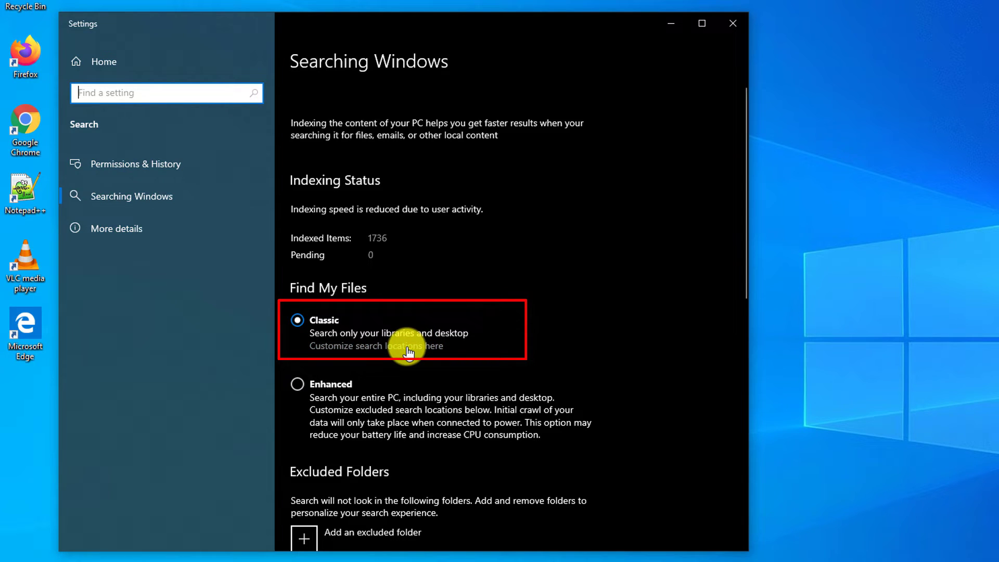
pyautogui.click(389, 347)
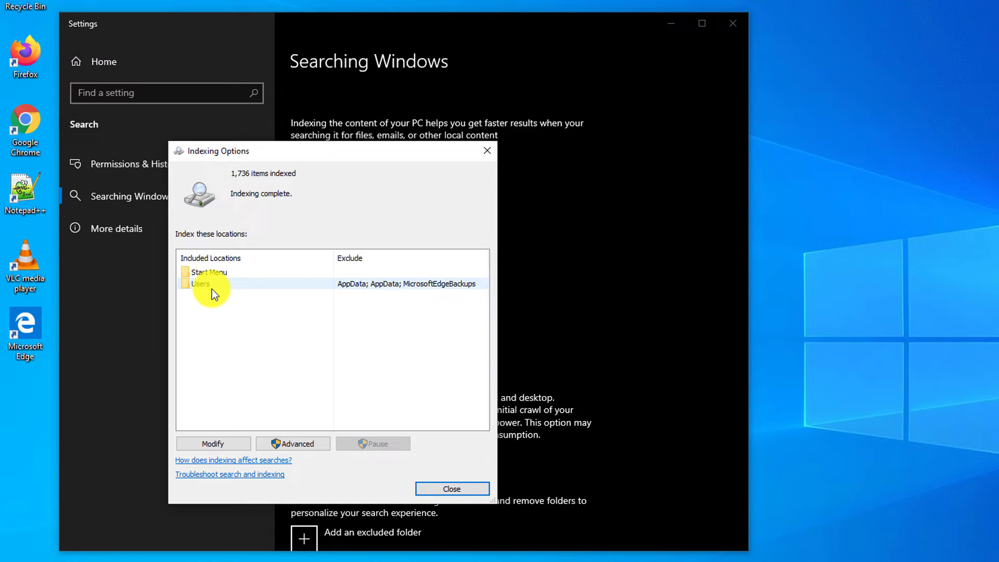
# Browse the Indexed Locations tree and include the 512GB (E:) drive in indexing
pyautogui.click(213, 443)
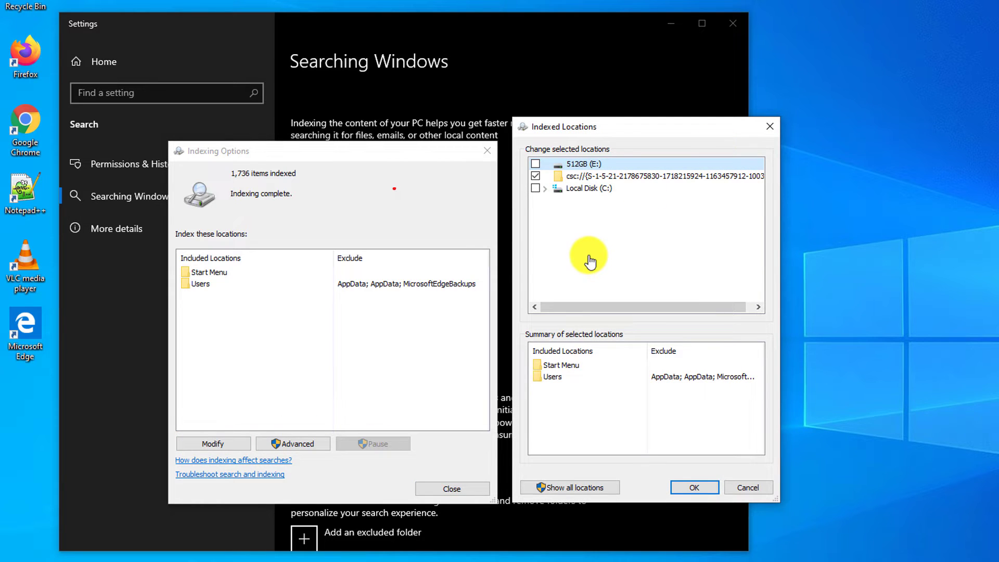
pyautogui.click(546, 189)
pyautogui.click(551, 237)
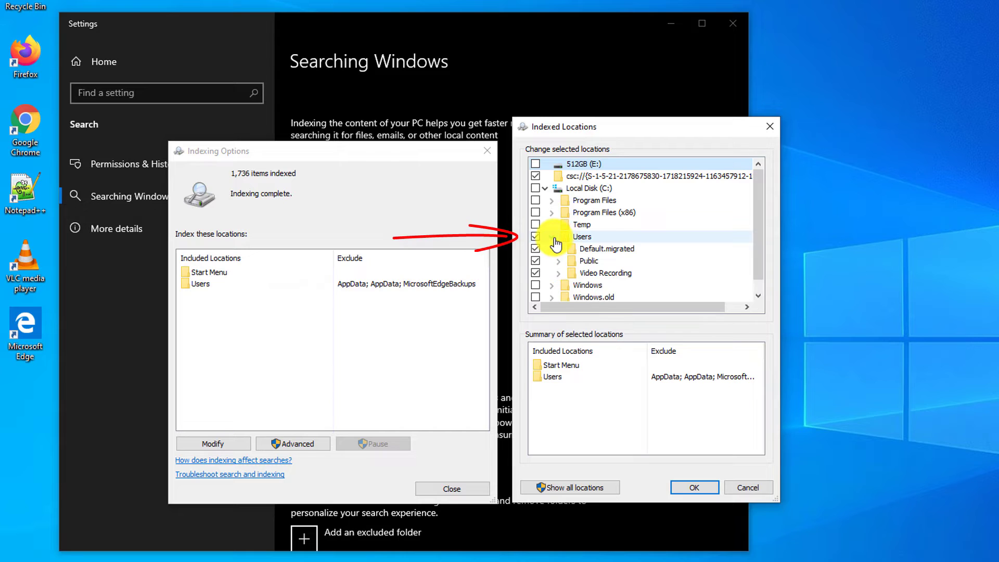
pyautogui.scroll(-1, 733, 258)
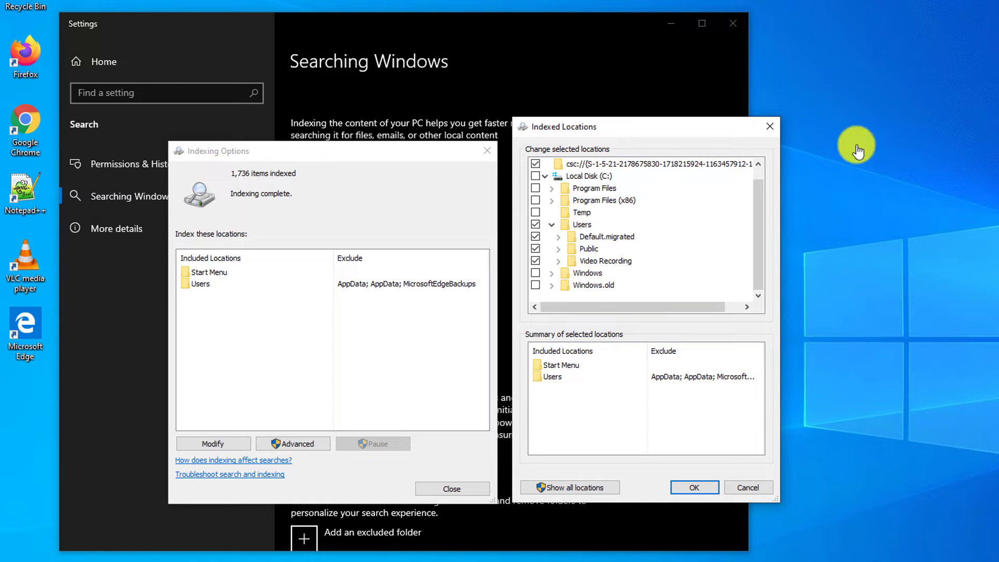
pyautogui.click(545, 180)
pyautogui.click(577, 165)
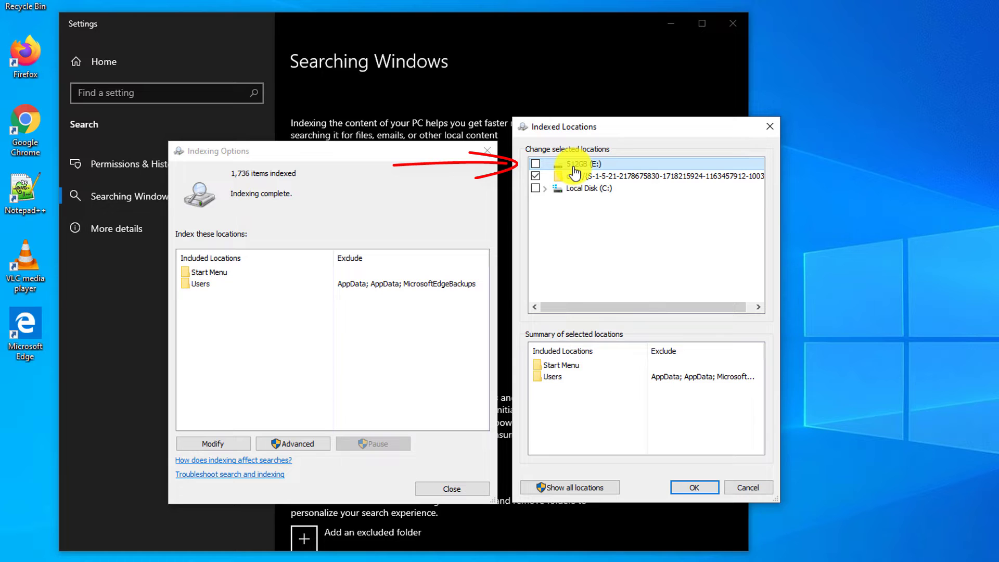
pyautogui.click(535, 164)
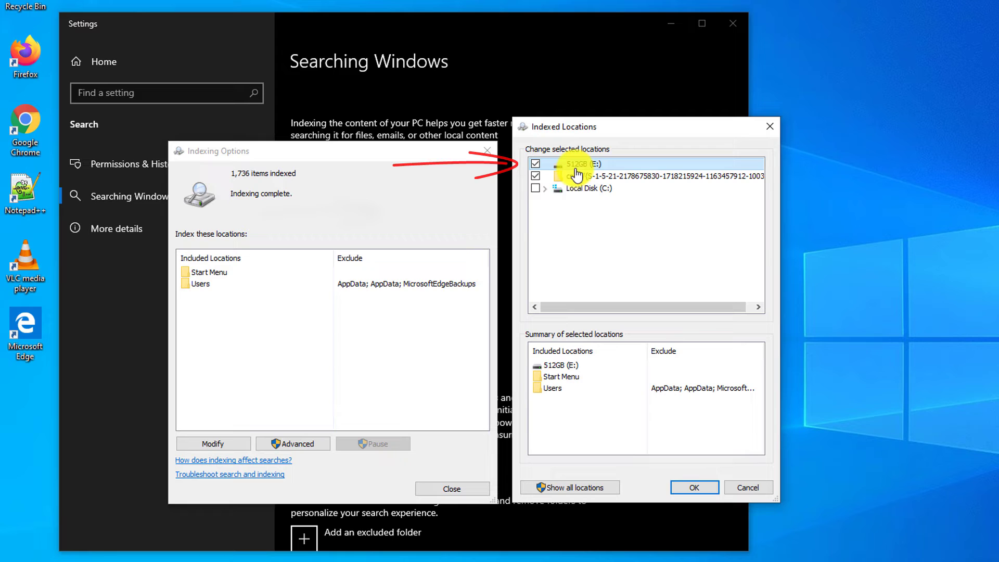
# Include Program Files, Program Files (x86), Temp, Windows and Windows.old, and confirm
pyautogui.click(546, 190)
pyautogui.click(535, 212)
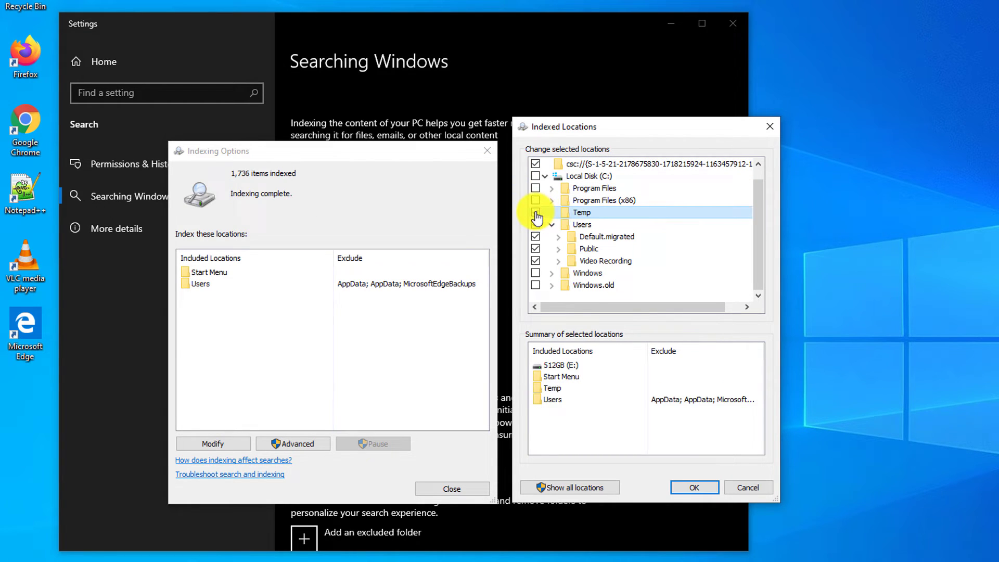
pyautogui.click(536, 200)
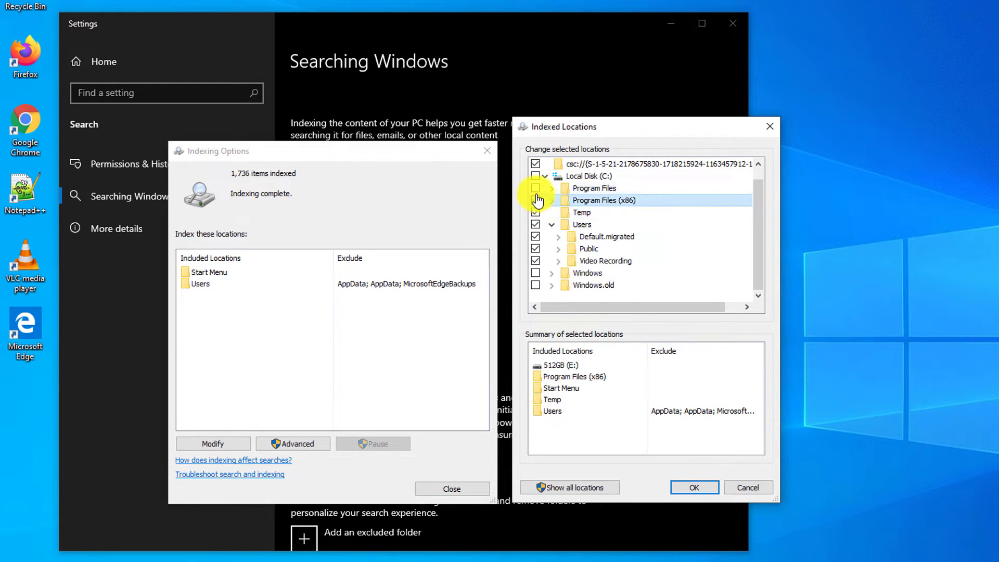
pyautogui.click(535, 273)
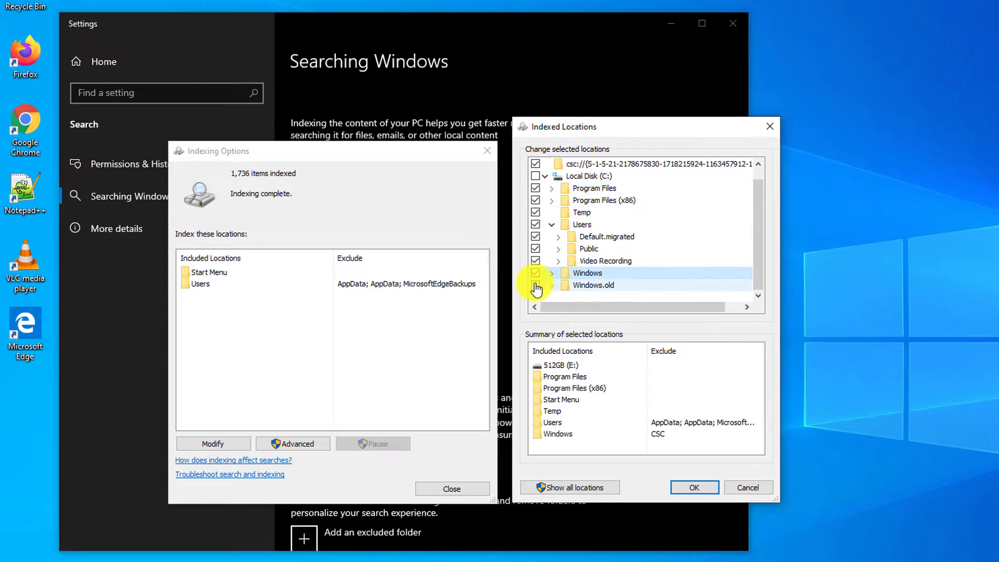
pyautogui.click(700, 487)
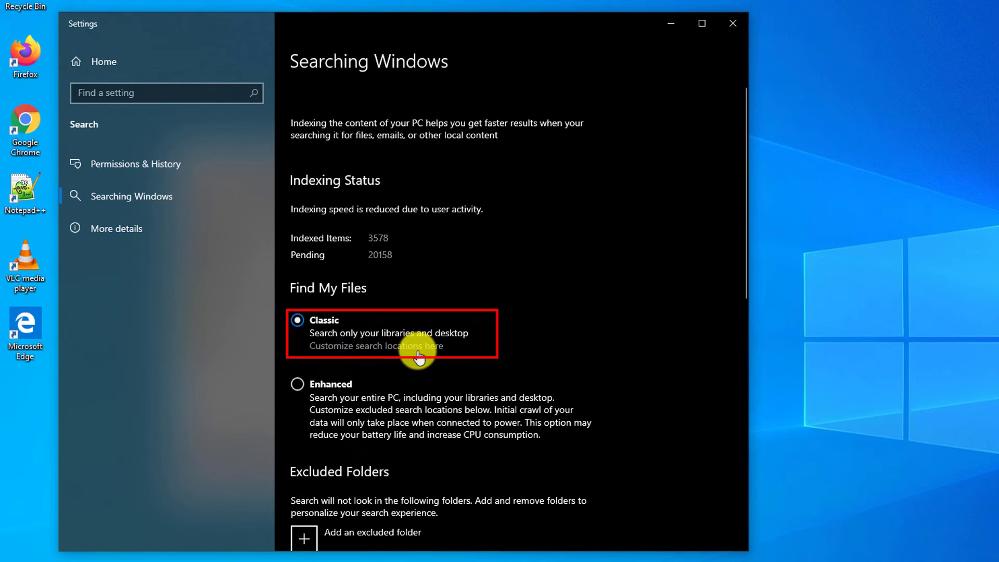
# Set the 001 file type to 'Index Properties and File Contents' in Advanced indexing options
pyautogui.click(373, 346)
pyautogui.click(305, 447)
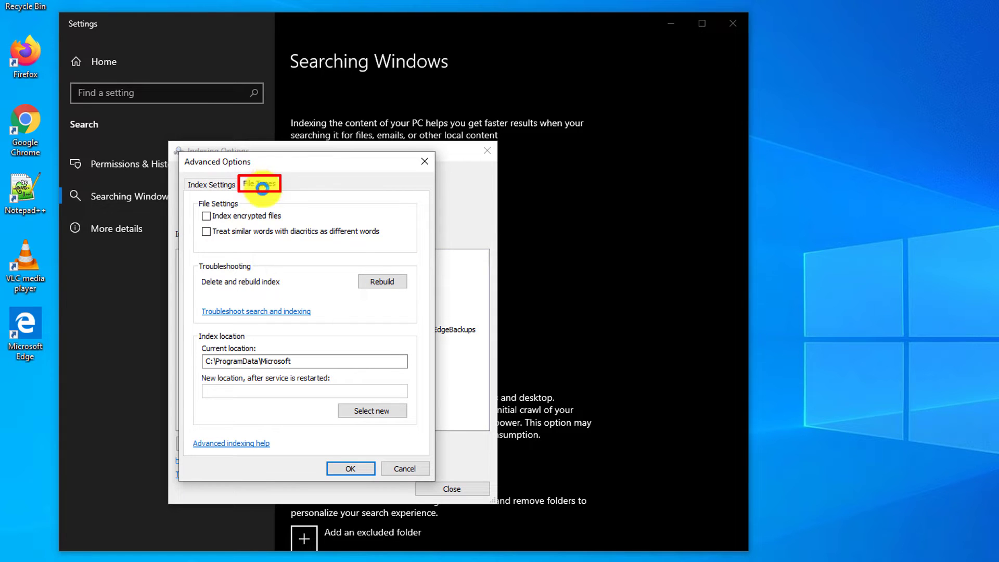
pyautogui.click(263, 186)
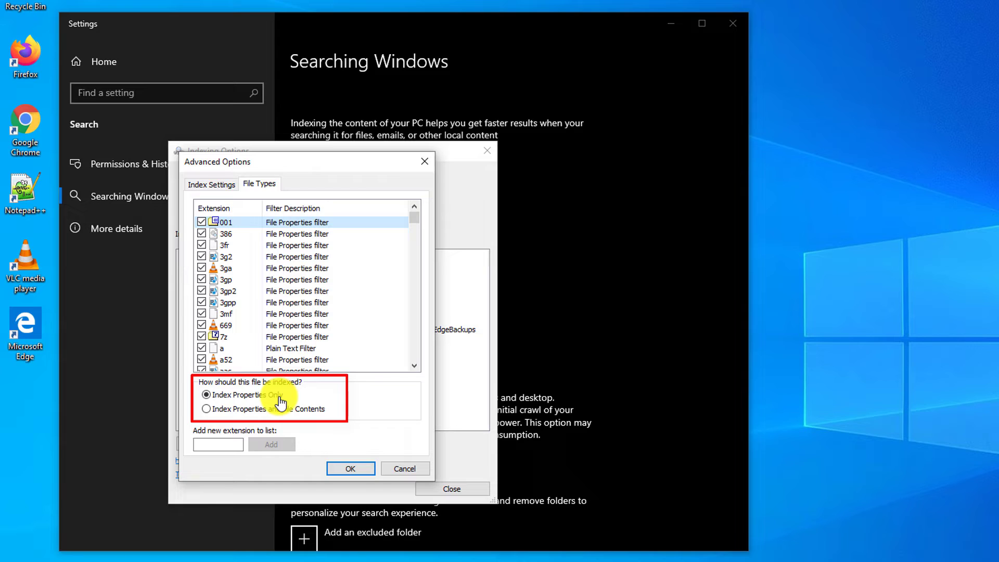
pyautogui.click(207, 409)
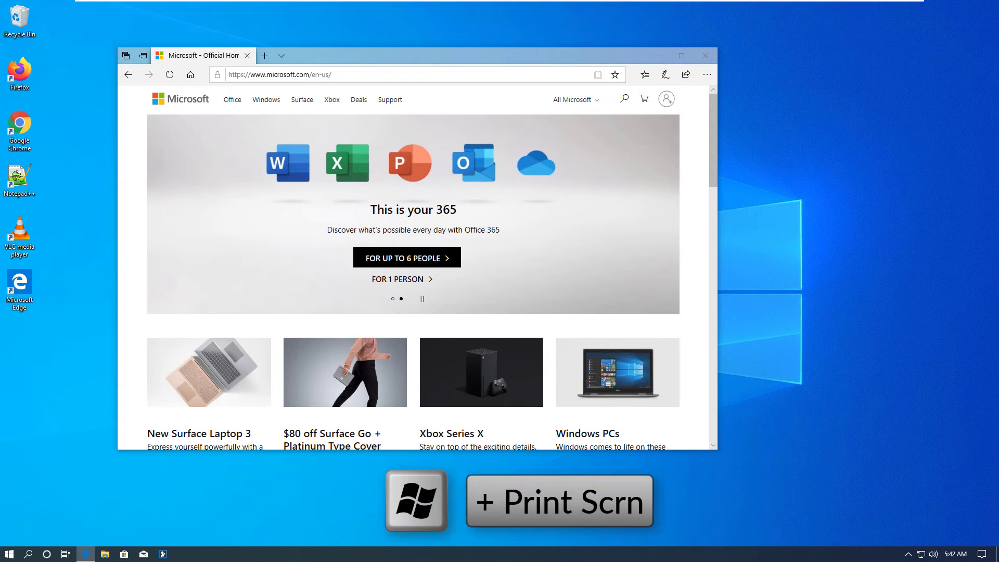
# Save a full-screen screenshot of the Microsoft home page with Win + Print Screen
pyautogui.press('super+Print')
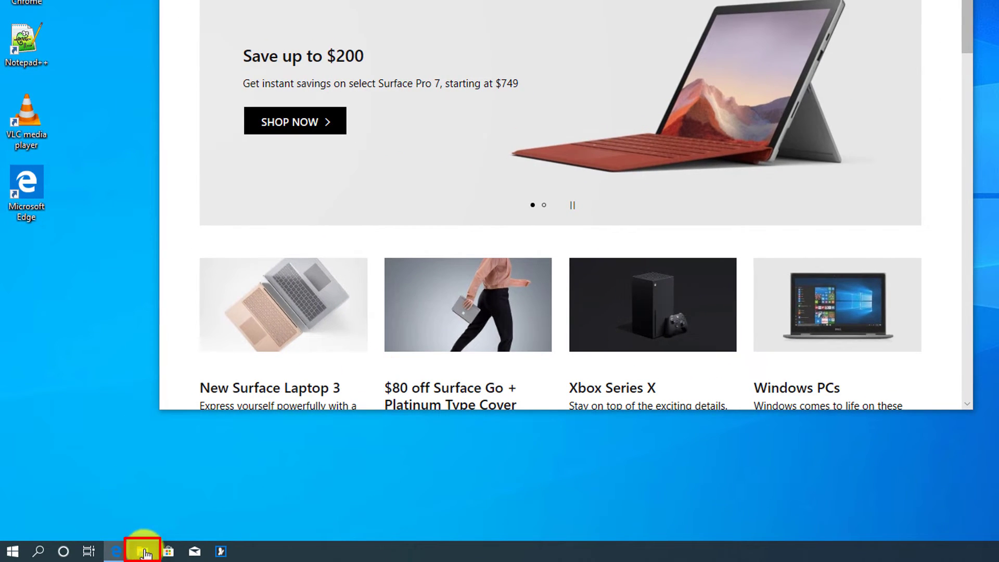
# Open Screenshot (1) from Pictures > Screenshots so it displays in Photos
pyautogui.click(143, 551)
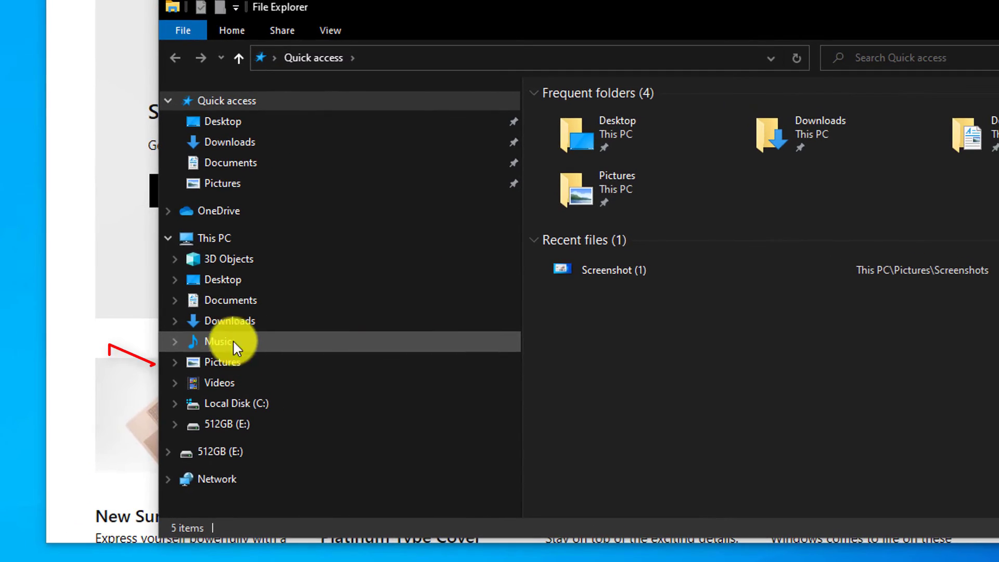
pyautogui.click(232, 365)
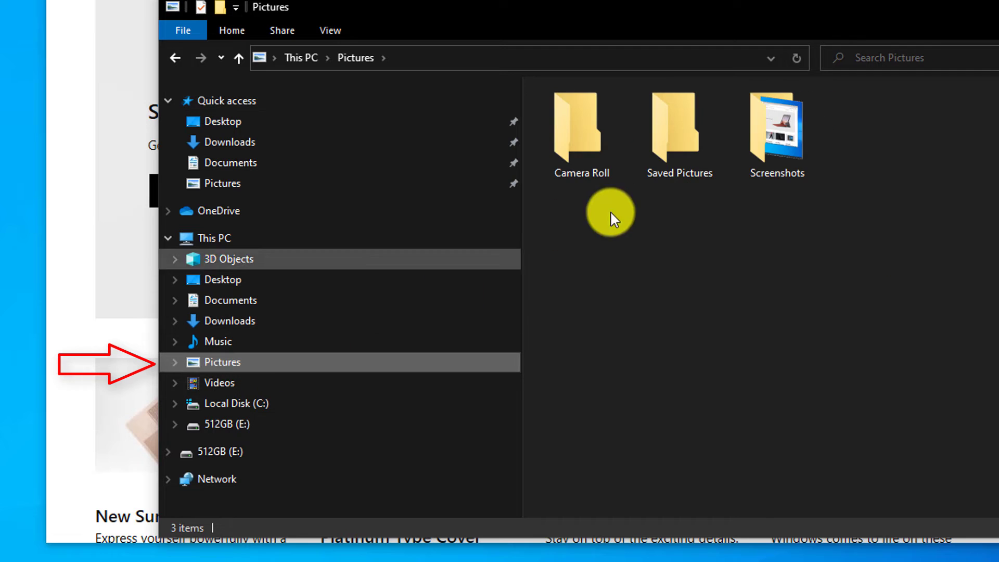
pyautogui.doubleClick(785, 146)
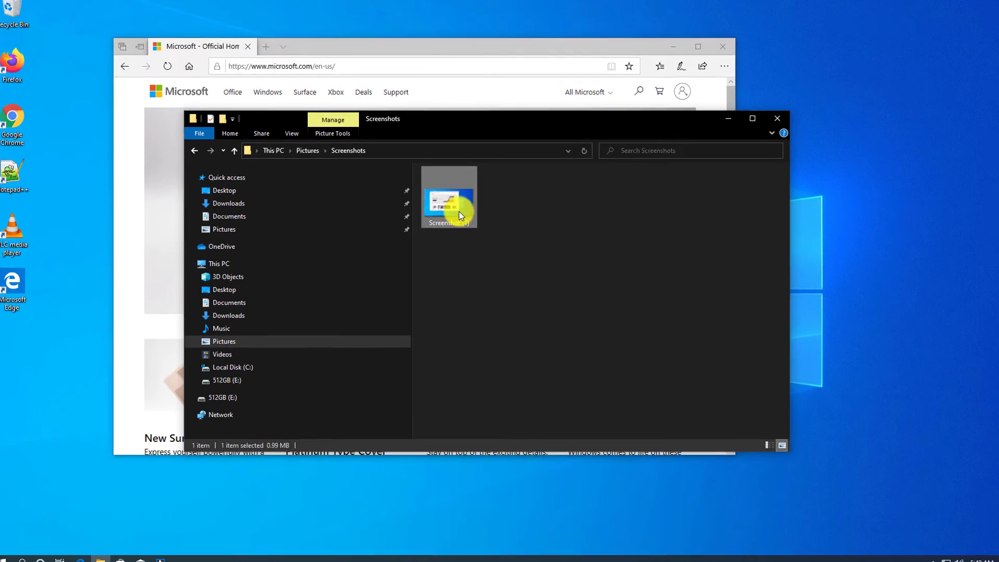
pyautogui.doubleClick(508, 221)
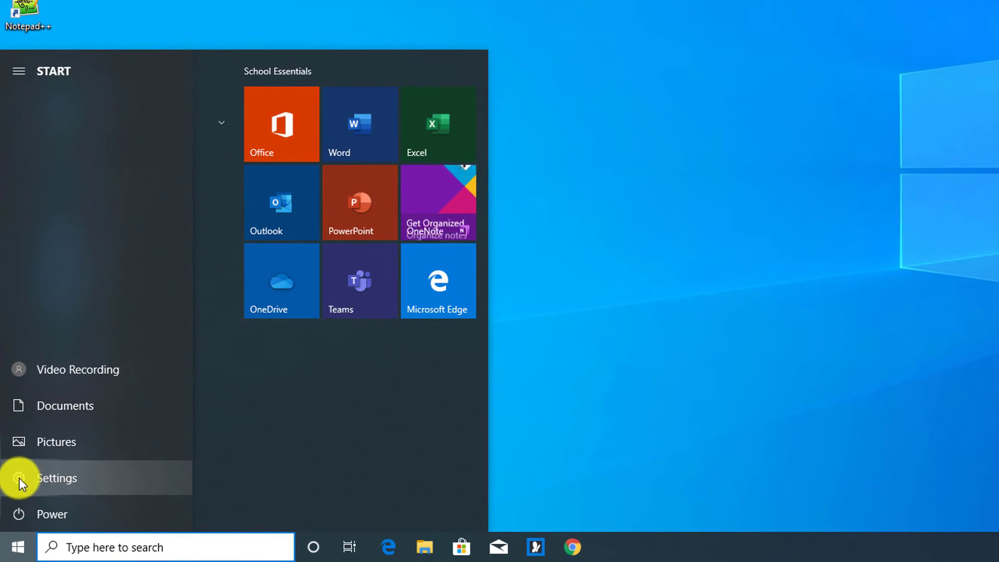
# Switch on automatic active hours adjustment under Change active hours in Settings
pyautogui.click(57, 478)
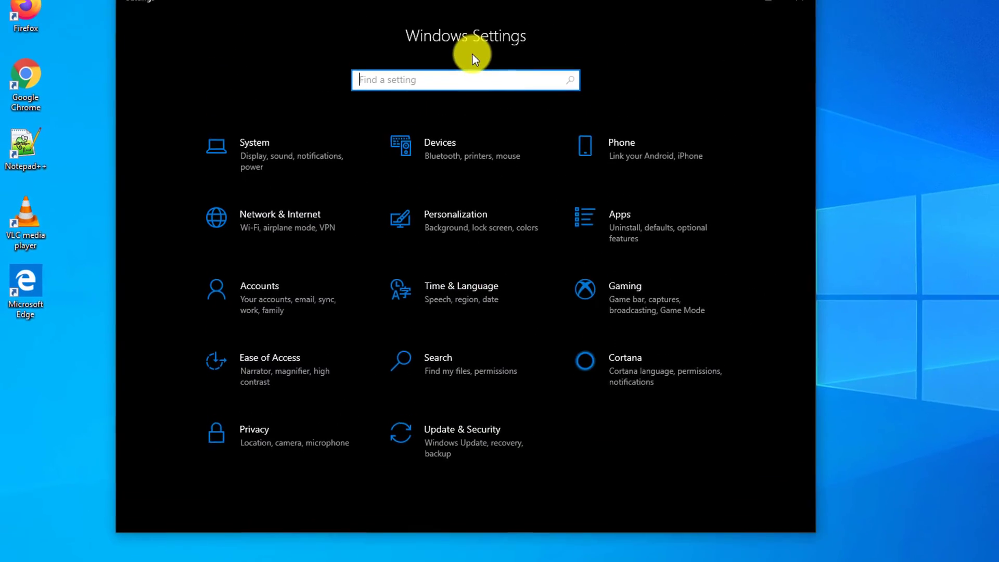
pyautogui.write('active ')
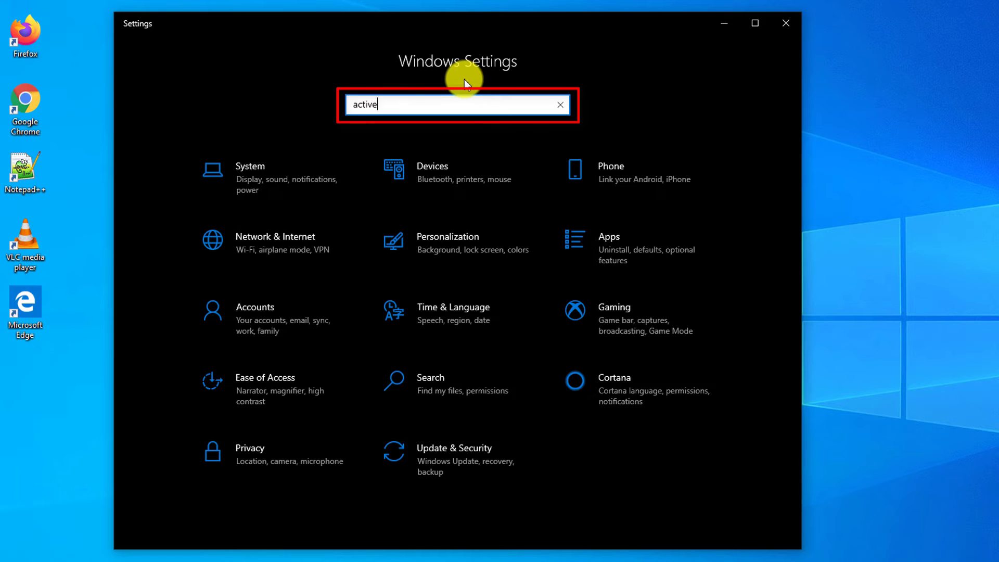
pyautogui.write('hours')
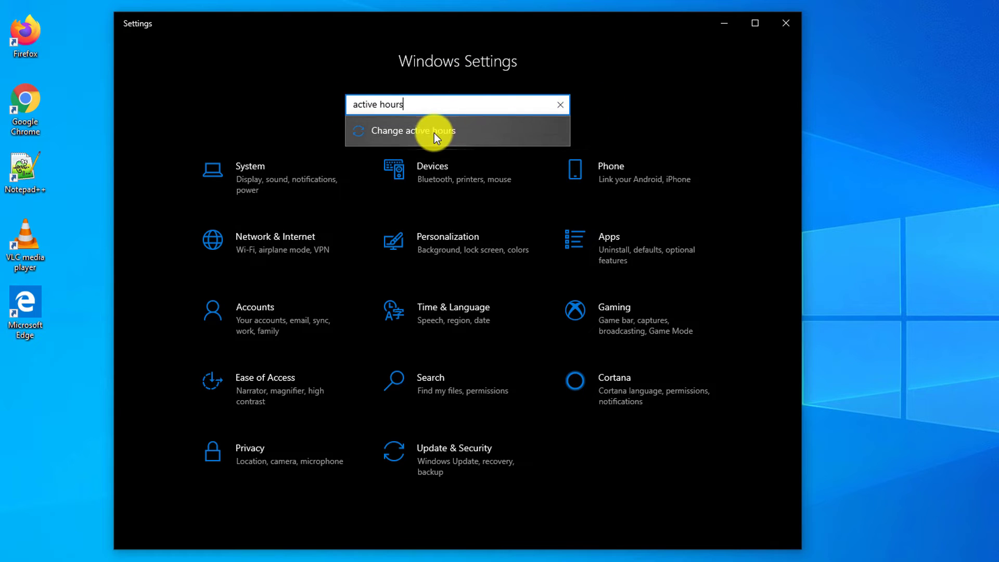
pyautogui.click(434, 131)
pyautogui.write('active hou')
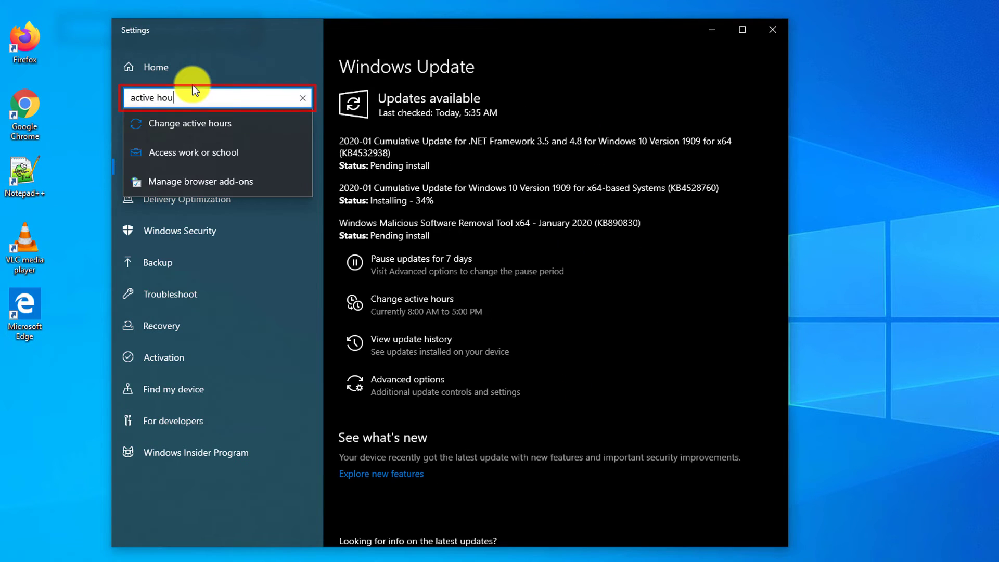
pyautogui.write('rs')
pyautogui.click(202, 124)
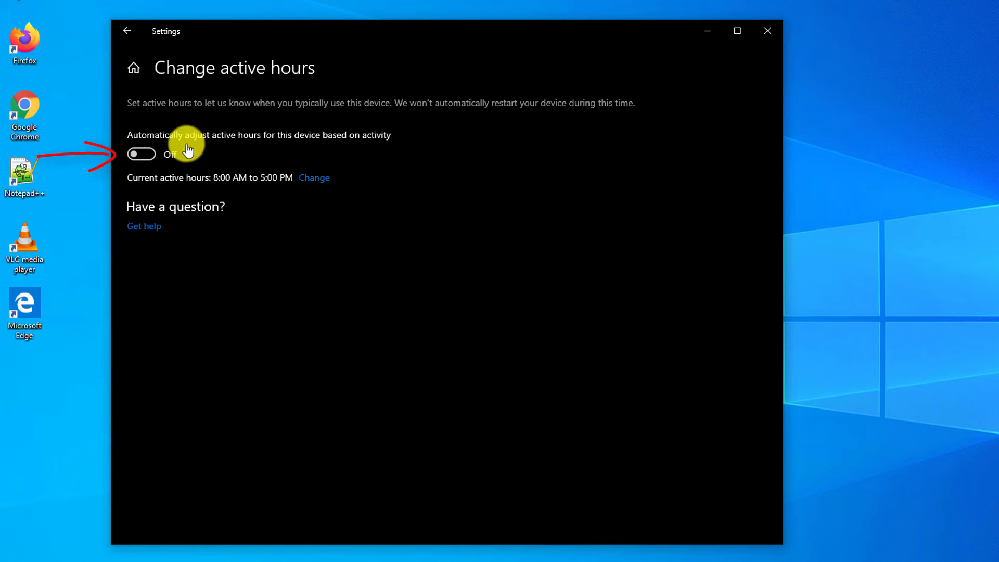
pyautogui.click(146, 154)
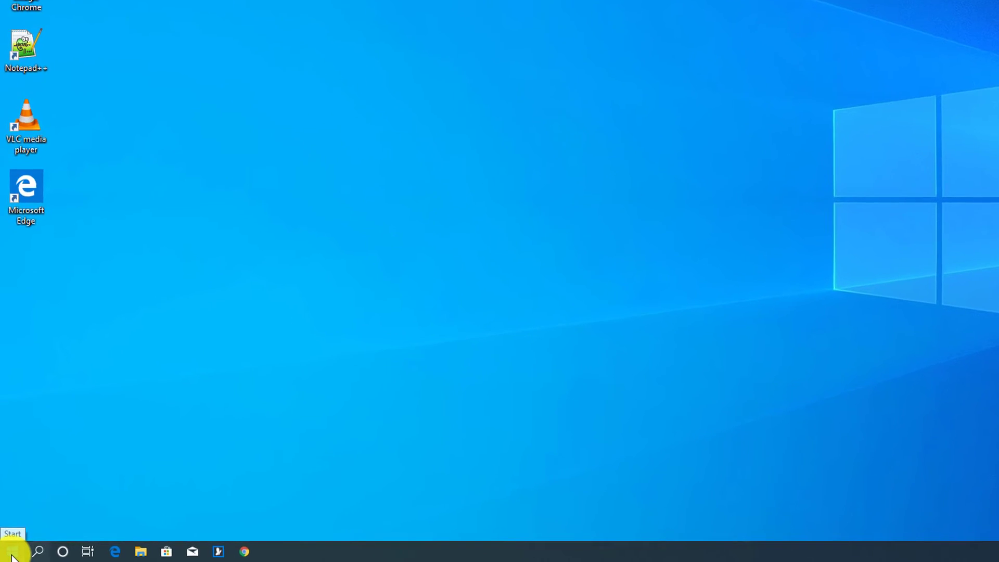
# Preview 129% text with the Make text bigger slider on the Ease of Access Display page
pyautogui.click(12, 553)
pyautogui.click(24, 493)
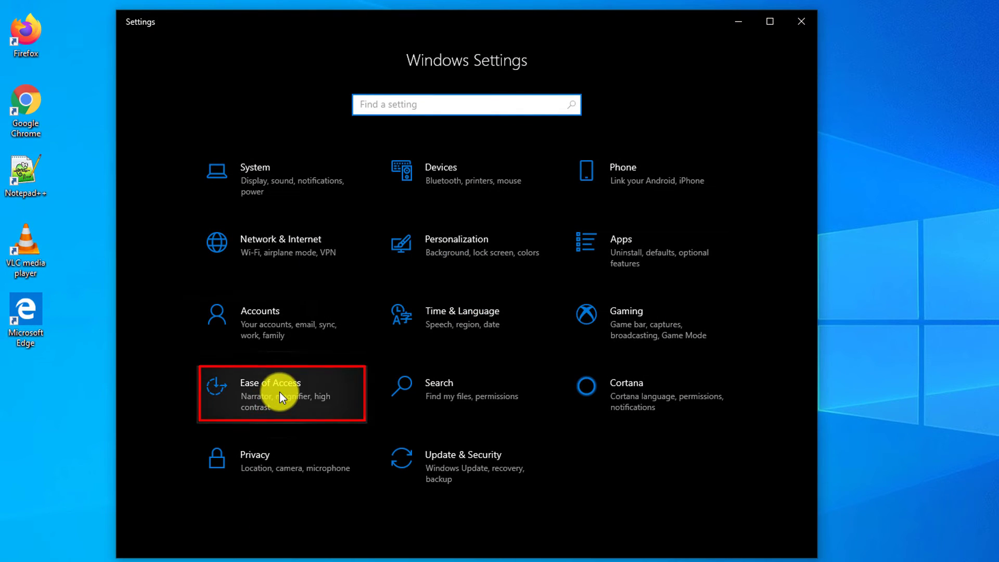
pyautogui.click(280, 392)
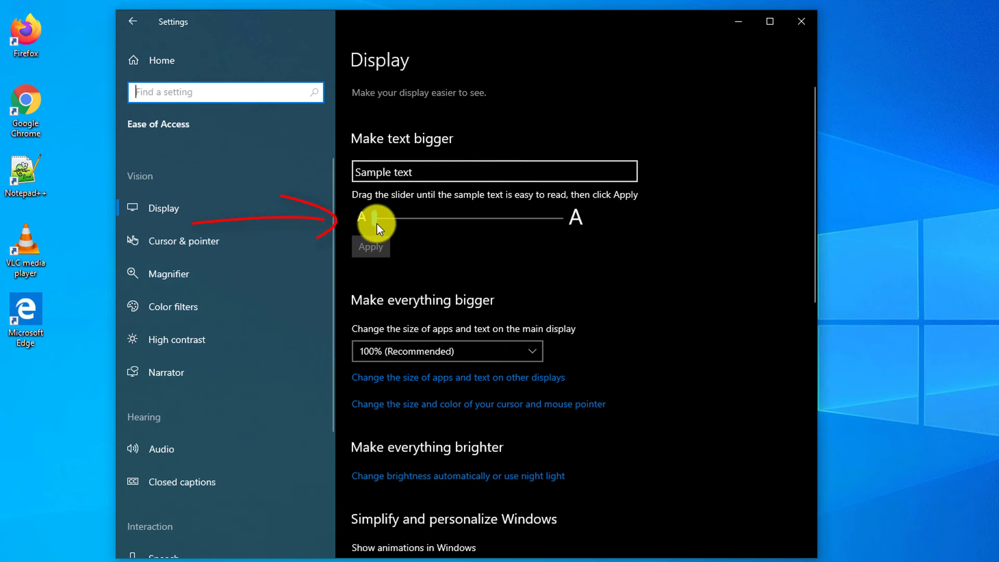
pyautogui.moveTo(375, 222)
pyautogui.mouseDown()
pyautogui.moveTo(542, 231)
pyautogui.moveTo(363, 236)
pyautogui.mouseUp()
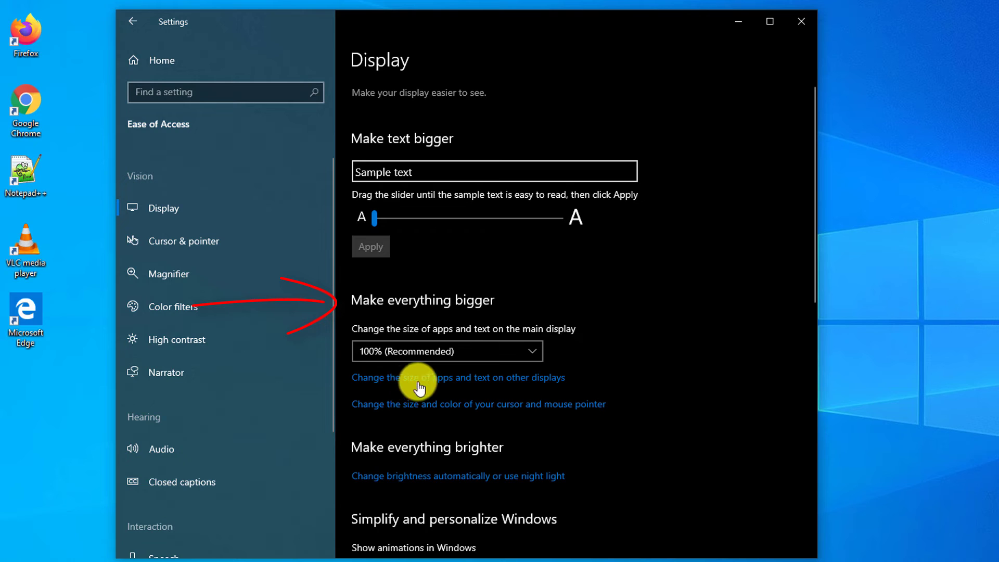
pyautogui.click(535, 351)
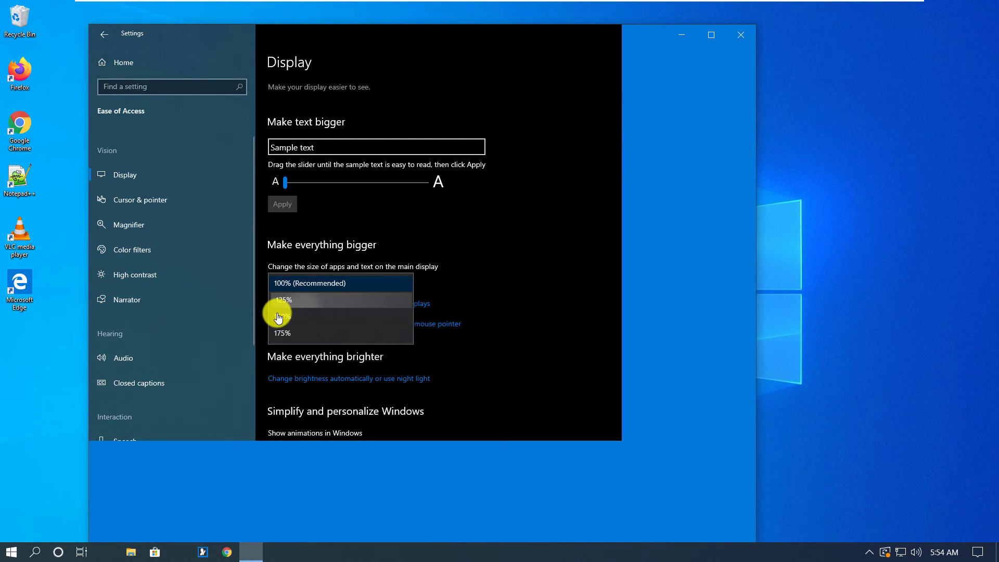
pyautogui.click(283, 302)
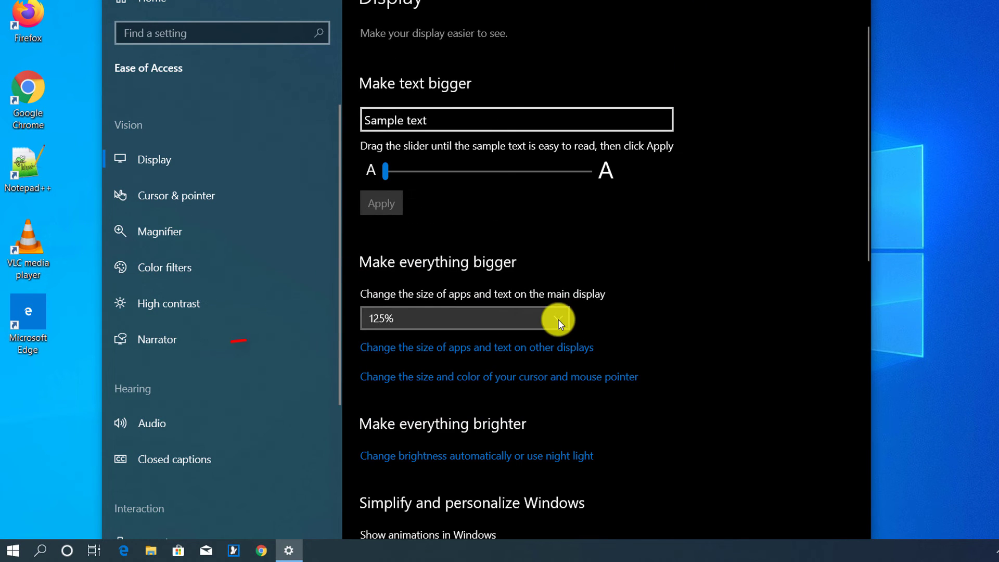
pyautogui.click(560, 320)
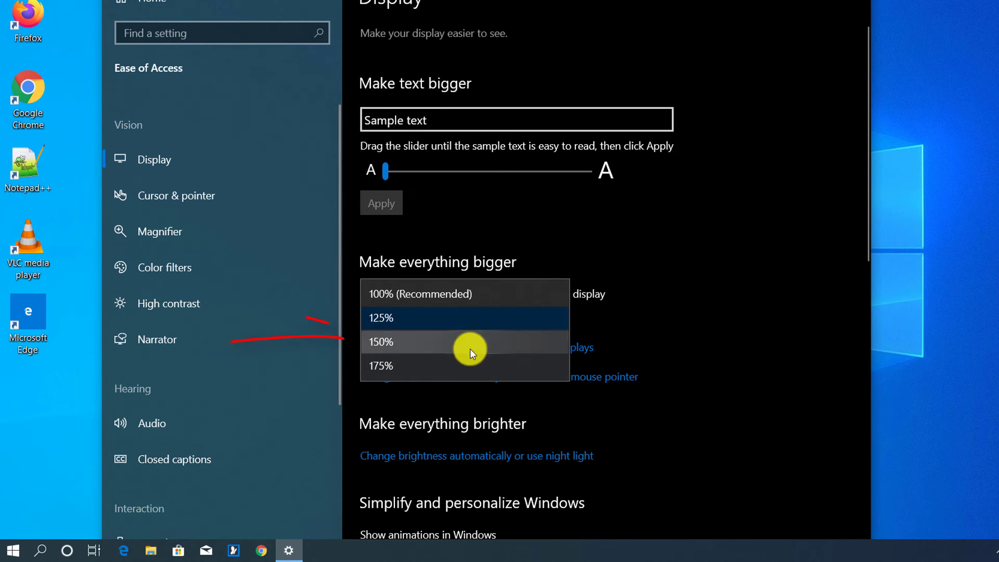
pyautogui.click(459, 313)
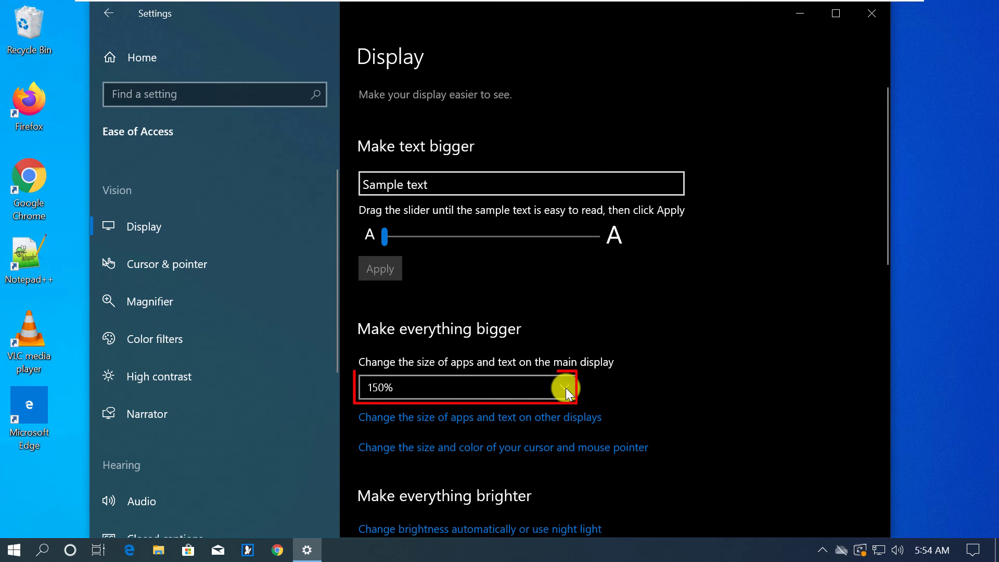
pyautogui.click(562, 387)
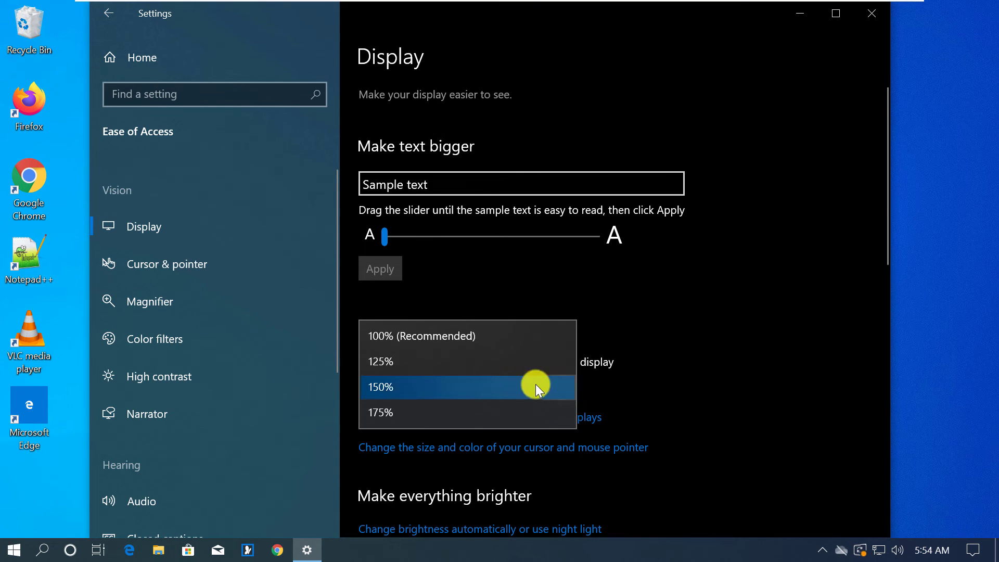
pyautogui.click(426, 339)
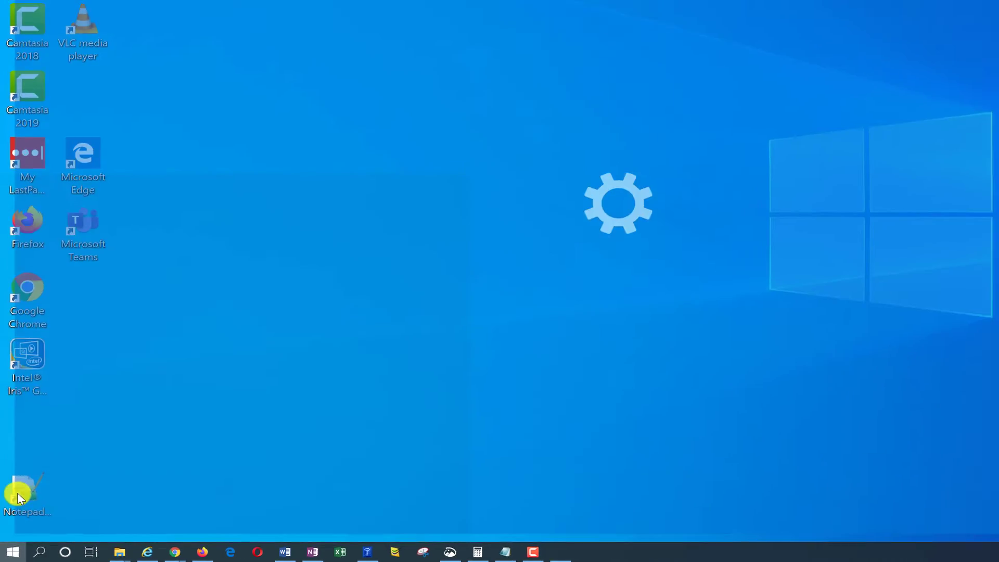
pyautogui.write('cha')
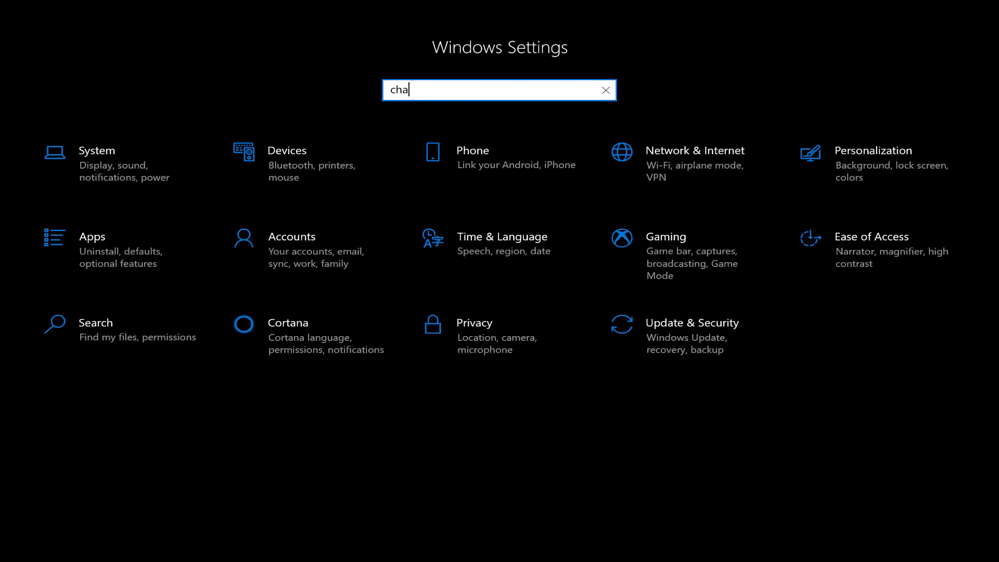
pyautogui.write('nge')
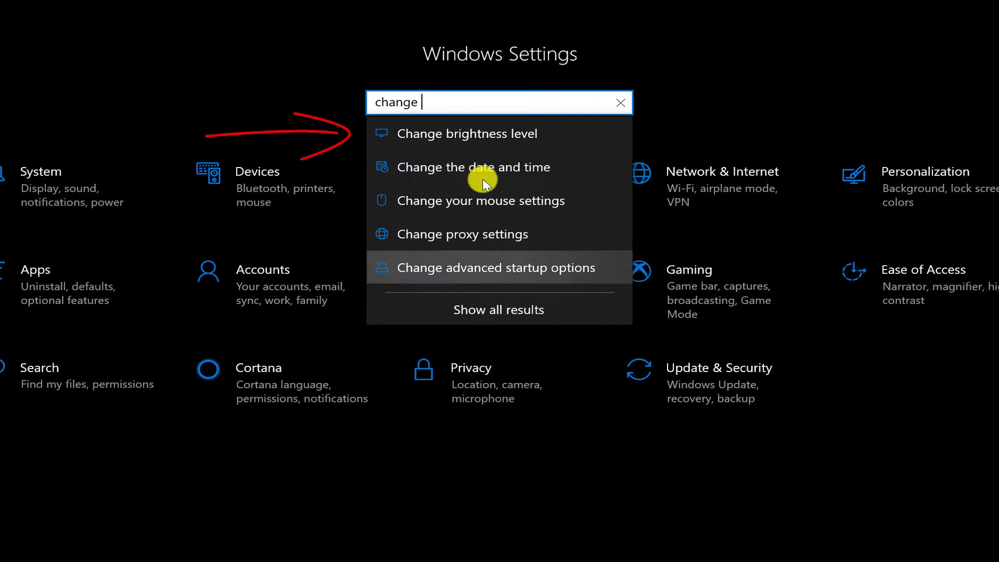
# Open the 'Change brightness level' setting from the Settings search results
pyautogui.click(483, 136)
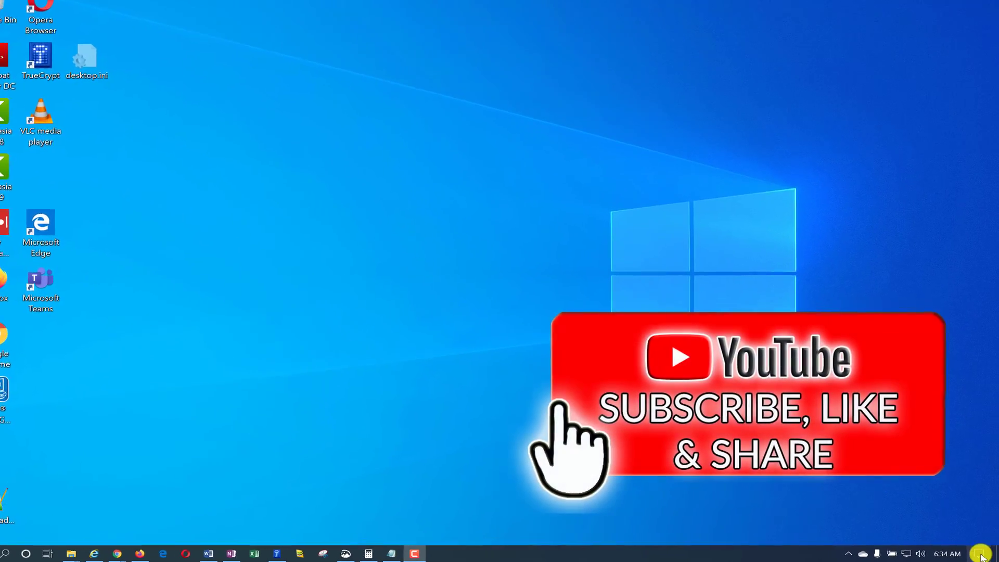
# Dim the screen brightness from 100 to 58 with the Action Center slider
pyautogui.press('super+a')
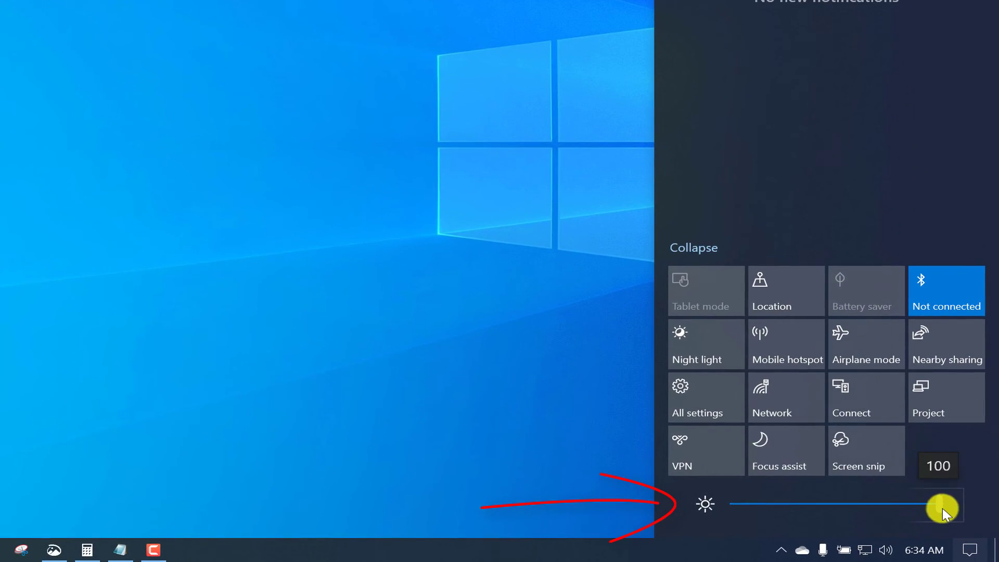
pyautogui.moveTo(944, 506)
pyautogui.mouseDown()
pyautogui.moveTo(747, 508)
pyautogui.moveTo(944, 506)
pyautogui.mouseUp()
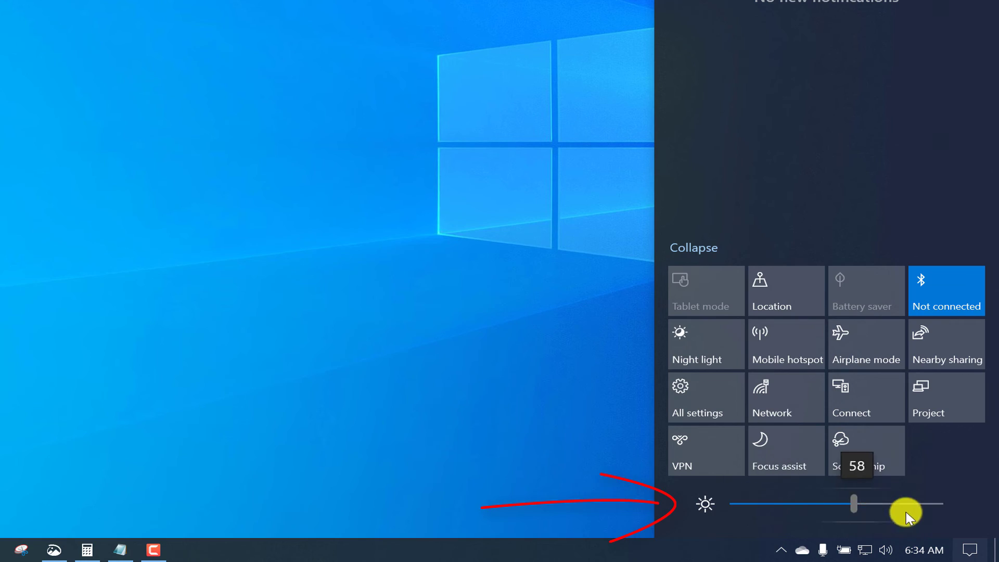